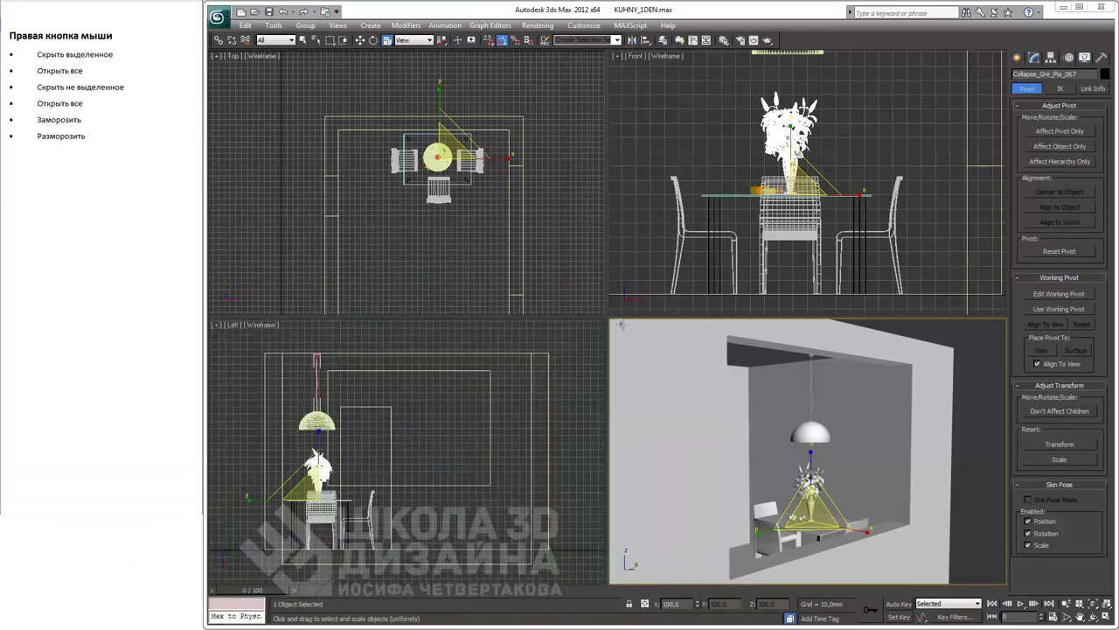
- Glance at the quad menu, then maximize the kitchen's Perspective viewport with Alt+W
right_click(726, 450)
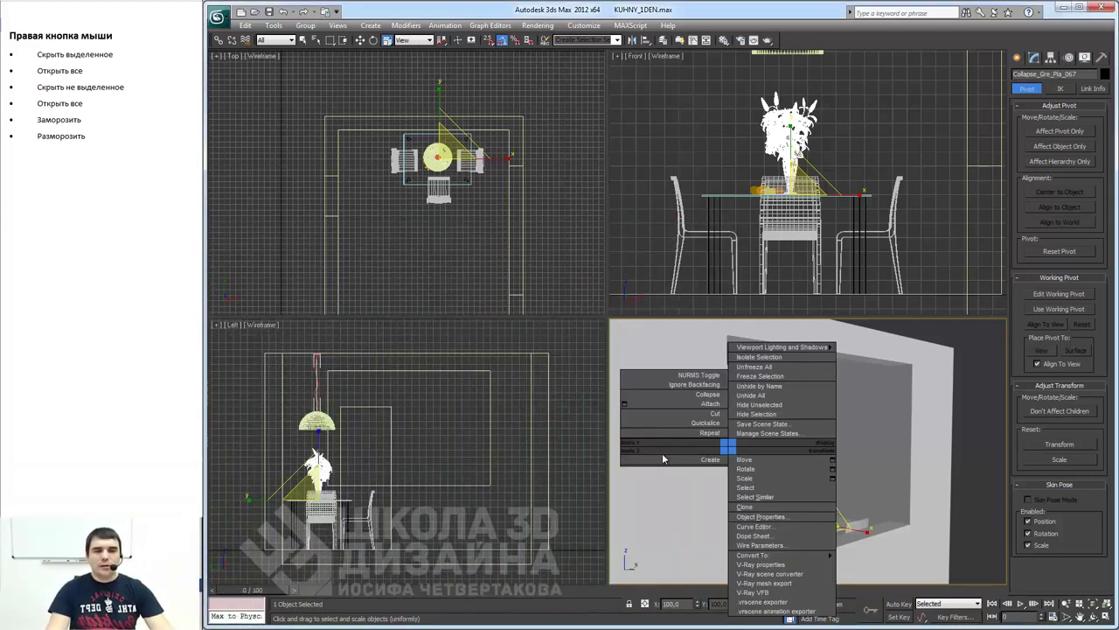
key("alt+w")
- Zoom and orbit to a high overhead view showing the table, walls and door
scroll(659, 350, "down", 2)
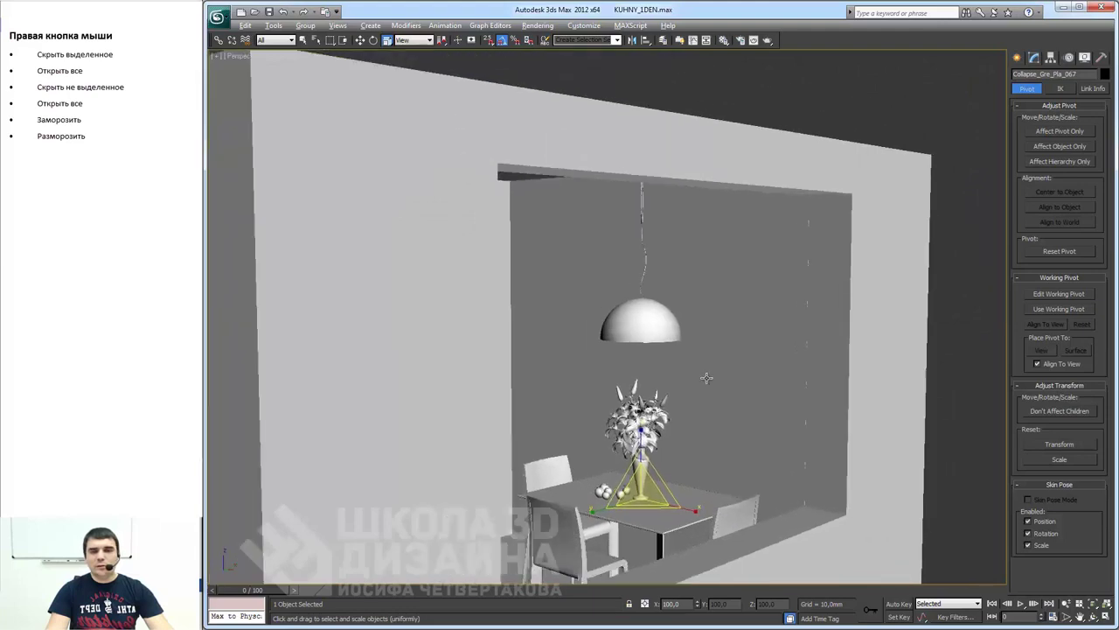
scroll(680, 354, "down", 5)
mouse_move(634, 350)
middle_mouse_down("alt")
mouse_move(681, 395)
mouse_move(623, 341)
mouse_move(618, 379)
middle_mouse_up("alt")
scroll(621, 337, "up", 3)
scroll(620, 336, "up", 2)
scroll(621, 335, "down", 3)
scroll(618, 378, "up", 3)
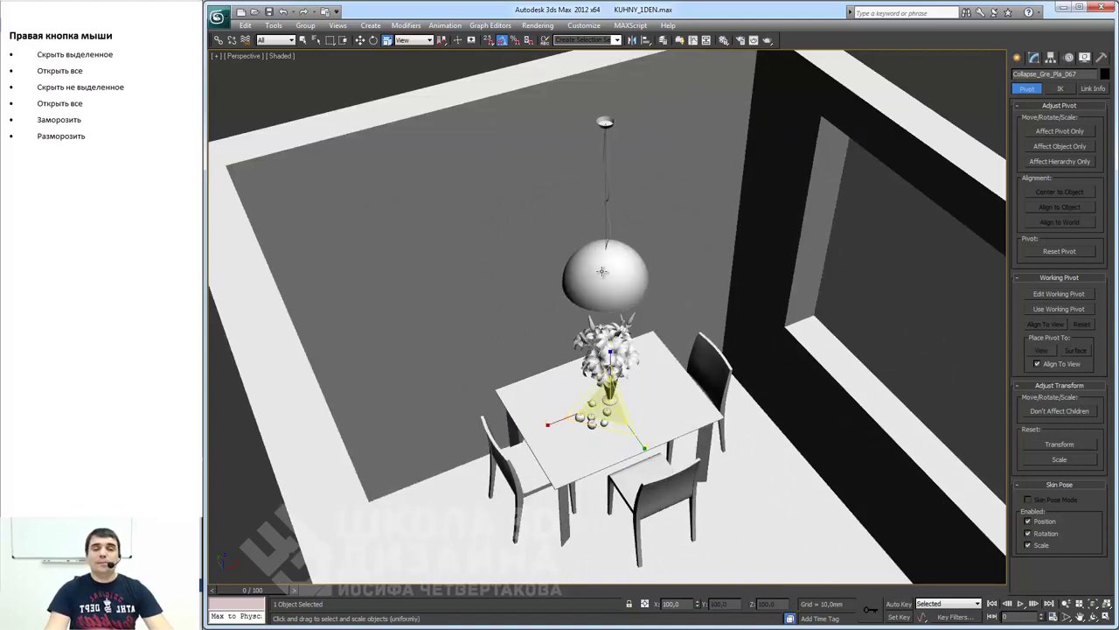
scroll(602, 271, "down", 2)
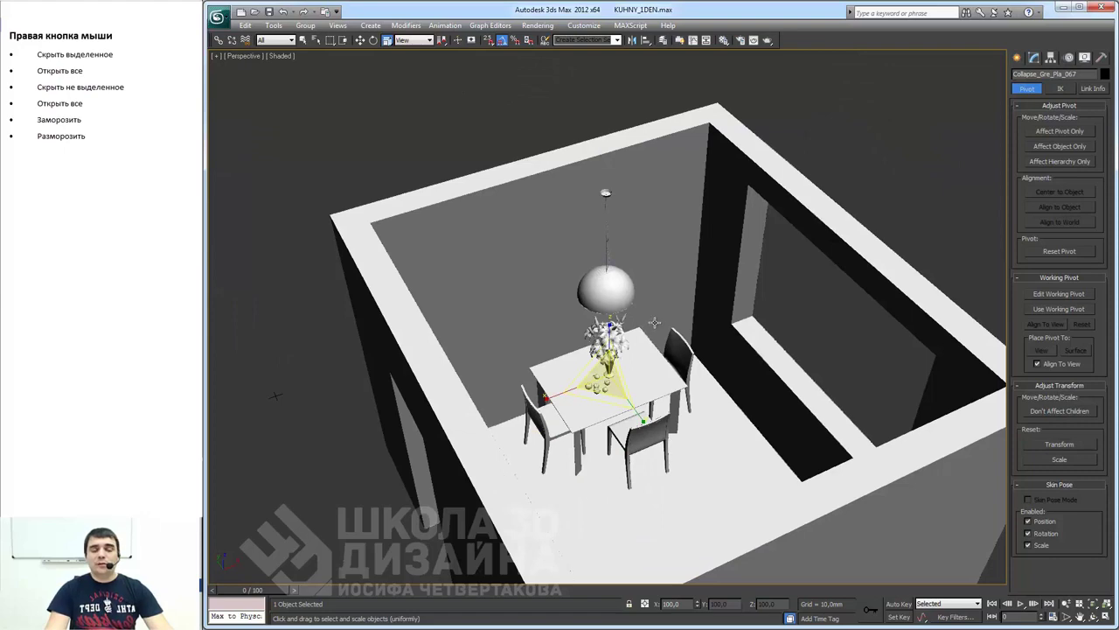
middle_click_drag(654, 322, 587, 322, "alt")
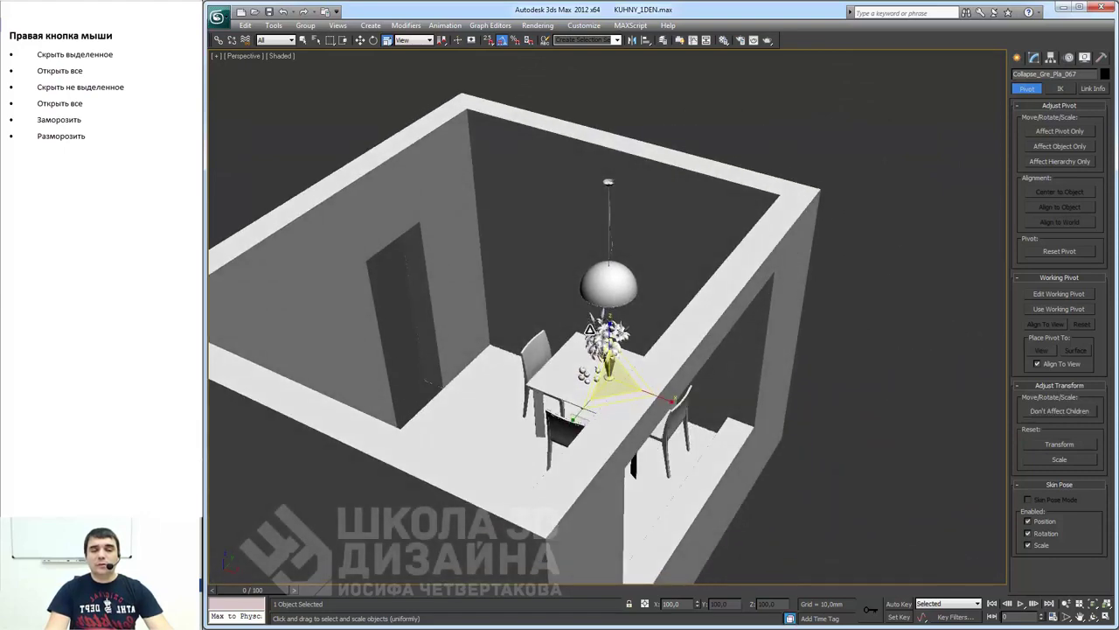
scroll(591, 328, "up", 2)
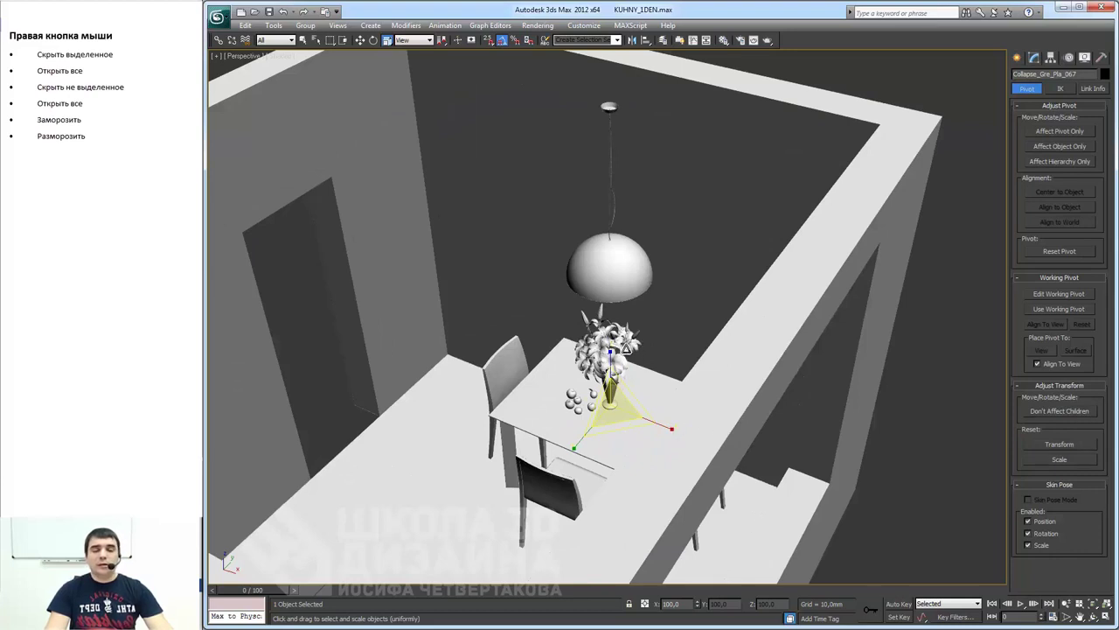
- Switch to Select and Move, then orbit to see the whole room from above
key("w")
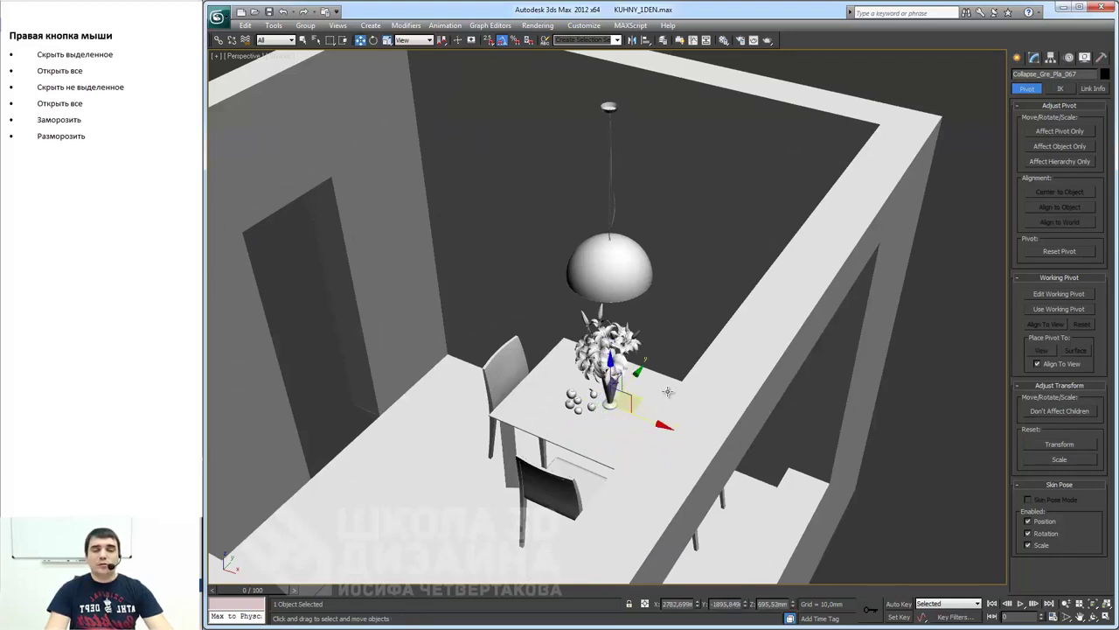
middle_click_drag(642, 309, 662, 384, "alt")
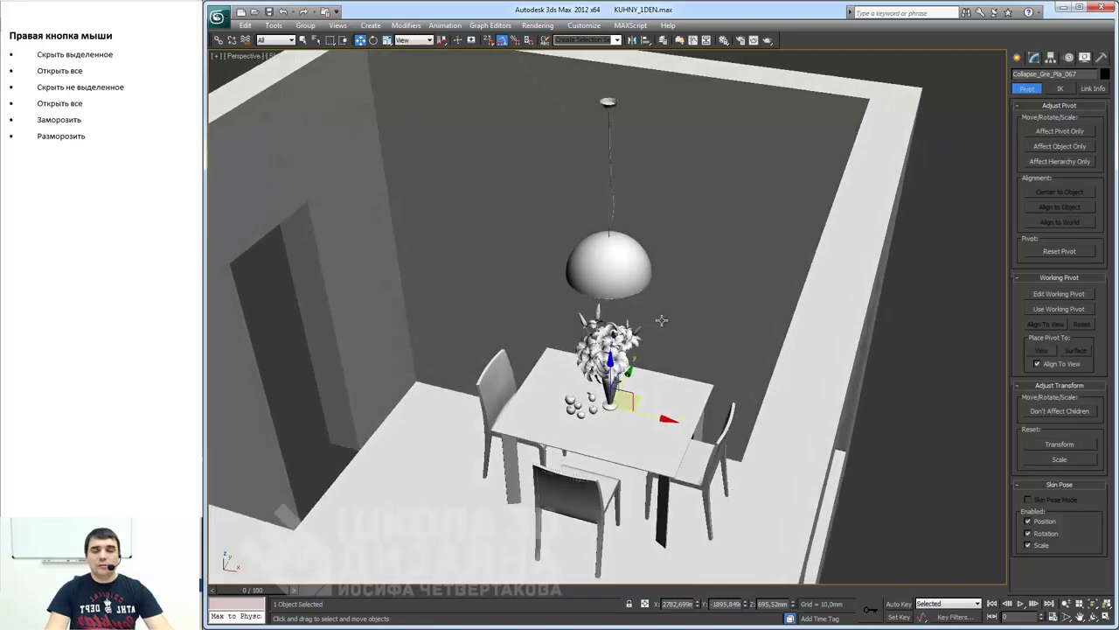
scroll(661, 385, "down", 4)
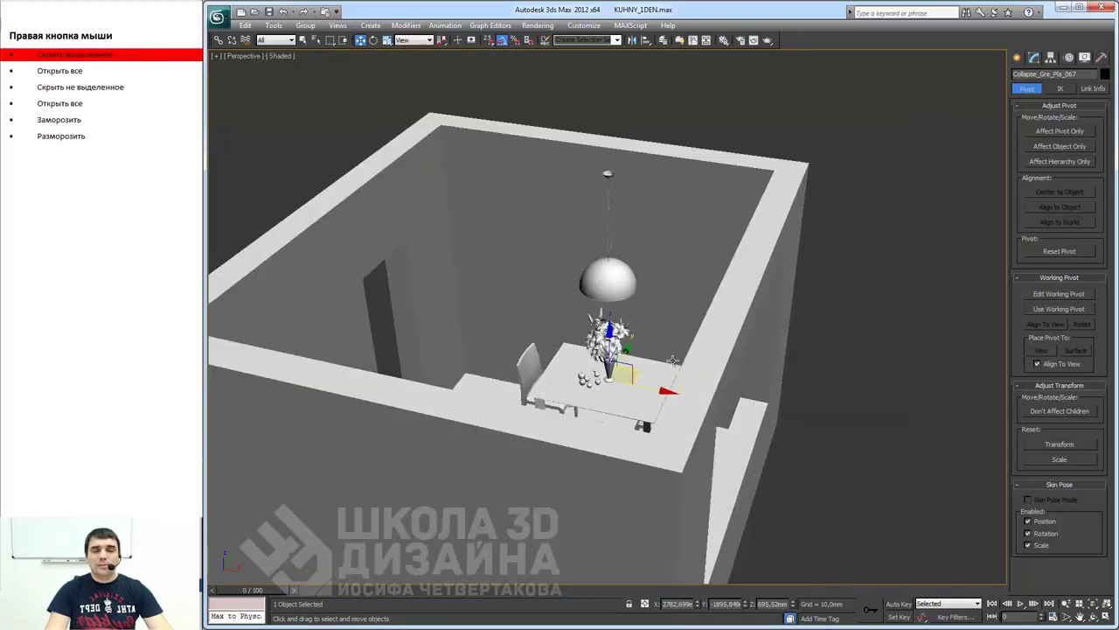
scroll(750, 287, "down", 3)
middle_click_drag(732, 290, 713, 271, "alt")
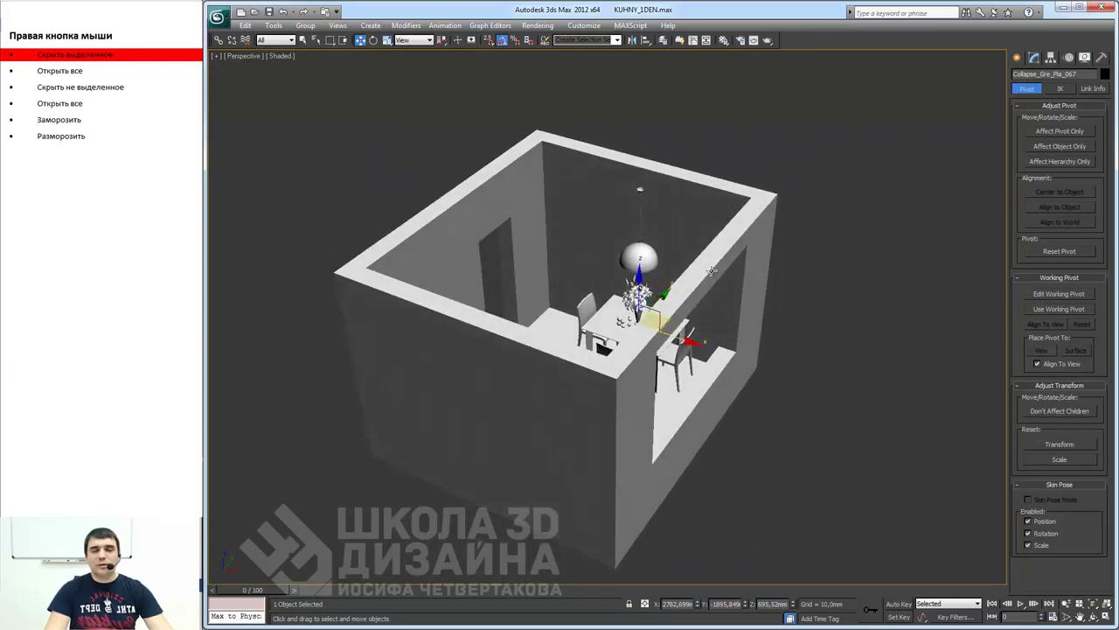
- Select the wall box, turn on Shaded + Edged Faces, and hide the walls
key("ctrl+z")
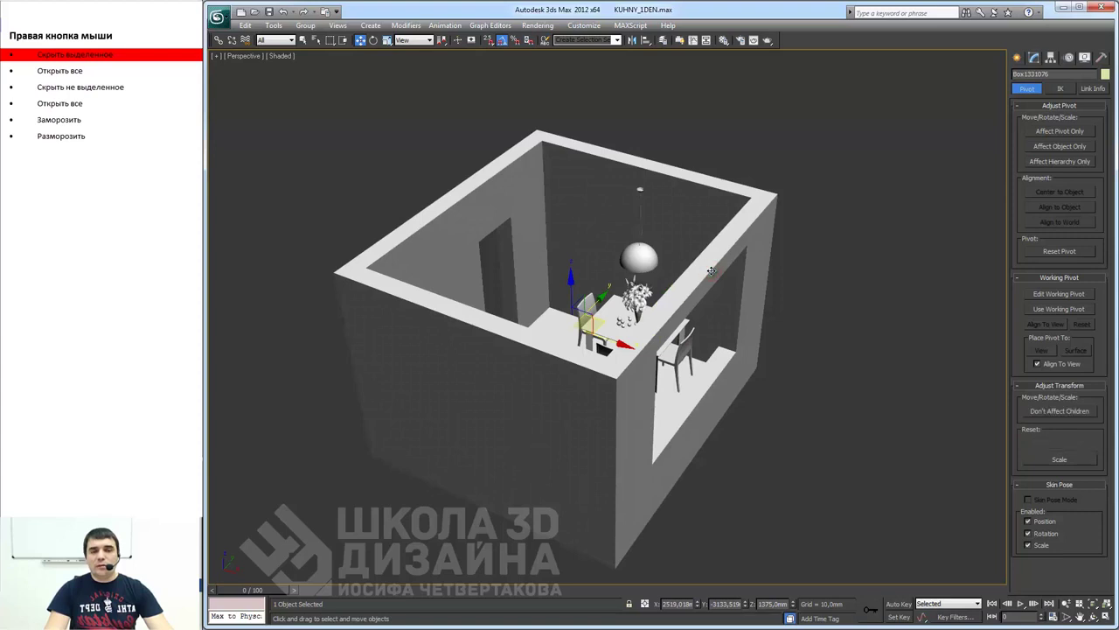
key("F4")
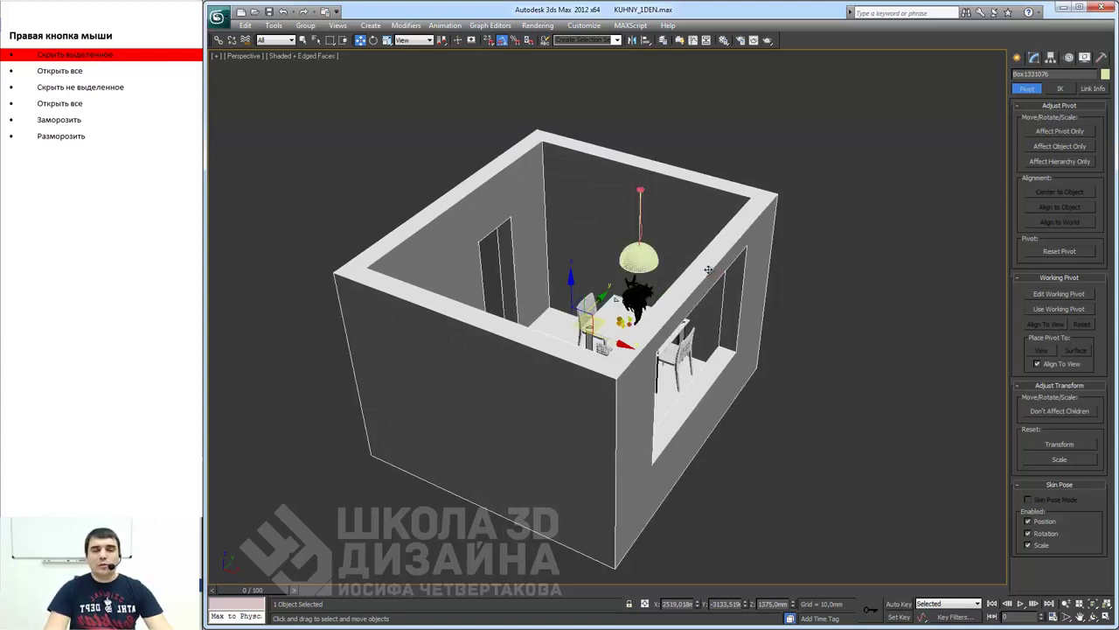
right_click(709, 270)
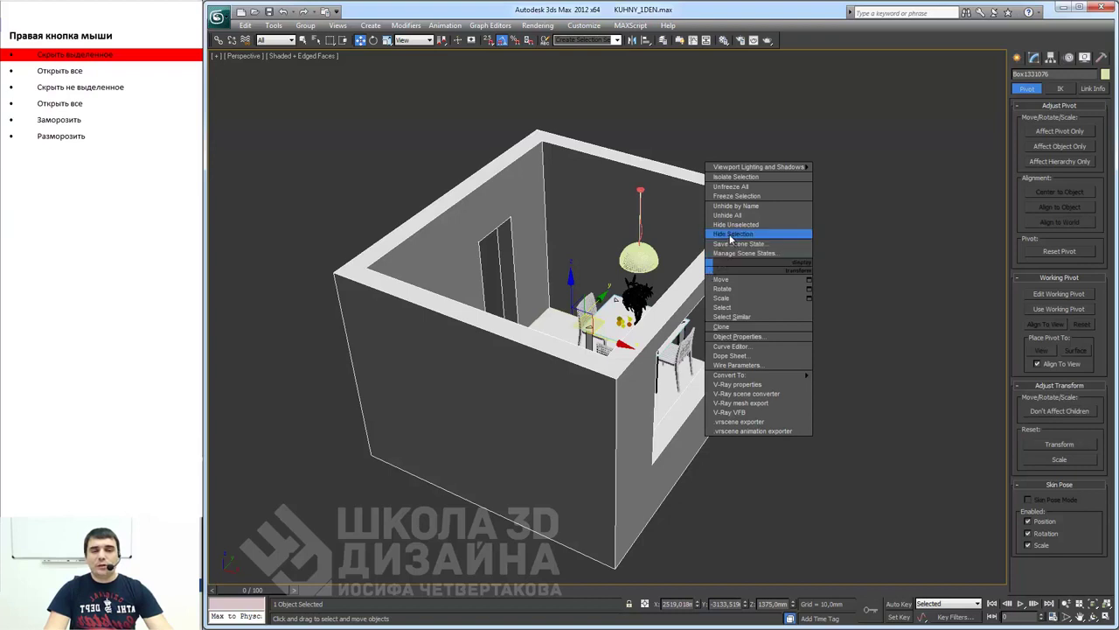
left_click(731, 234)
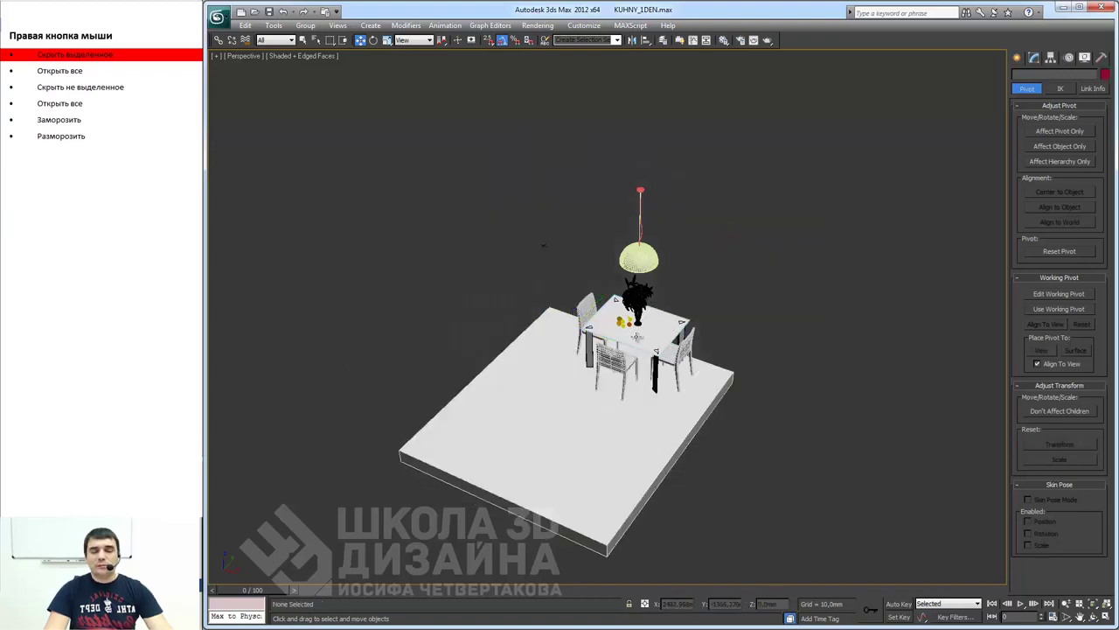
- Select the right front, left and back chairs plus the floor slab
scroll(658, 331, "down", 1)
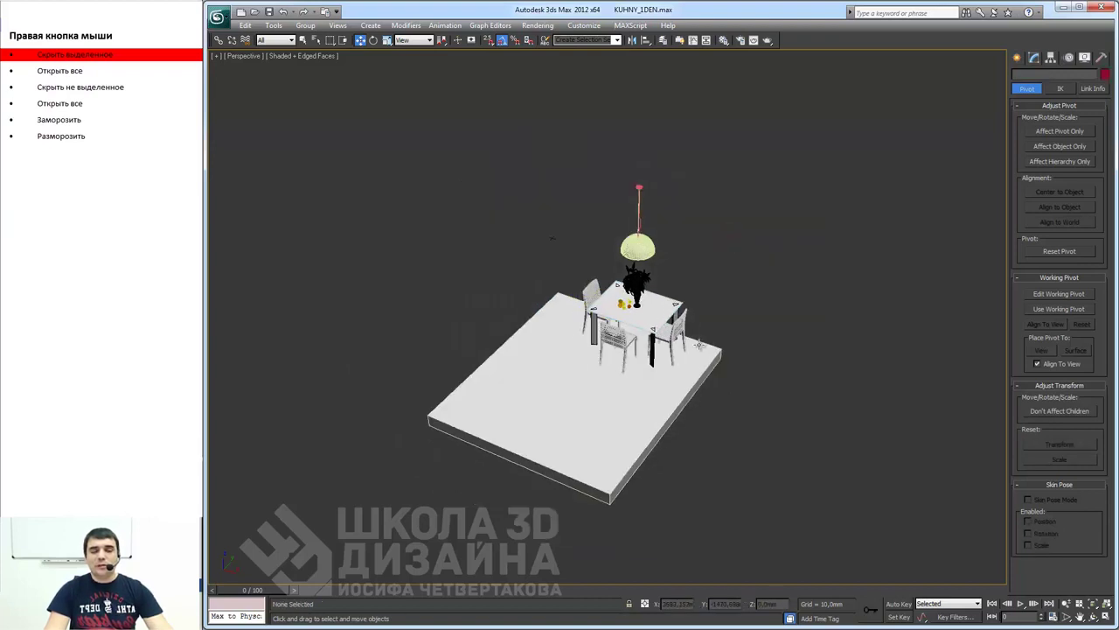
mouse_move(699, 344)
middle_mouse_down("alt")
mouse_move(784, 337)
mouse_move(807, 315)
mouse_move(540, 306)
middle_mouse_up("alt")
scroll(540, 306, "up", 5)
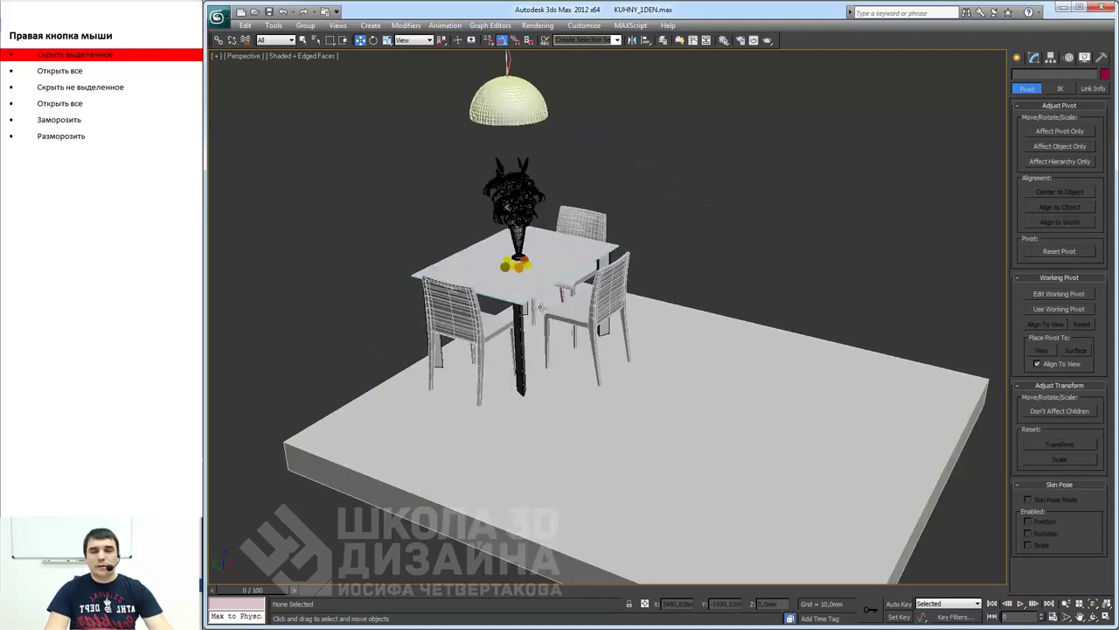
left_click(580, 313)
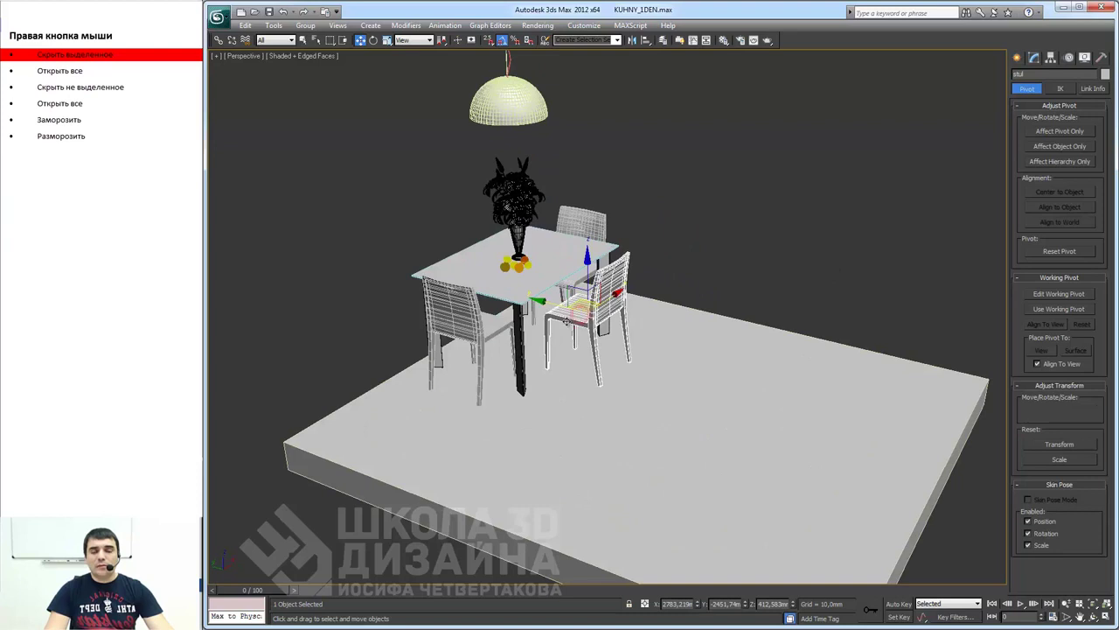
left_click(481, 332, "ctrl")
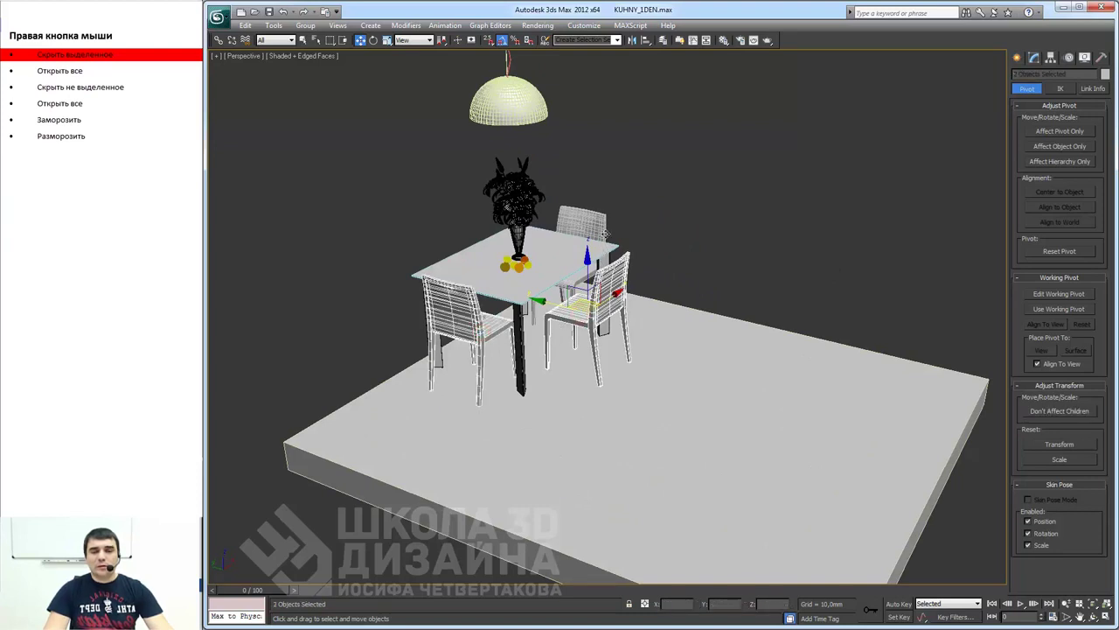
left_click(603, 235, "ctrl")
left_click(664, 411, "ctrl")
- Hide the selected chairs and floor, leaving the table and lamp visible
scroll(678, 395, "down", 4)
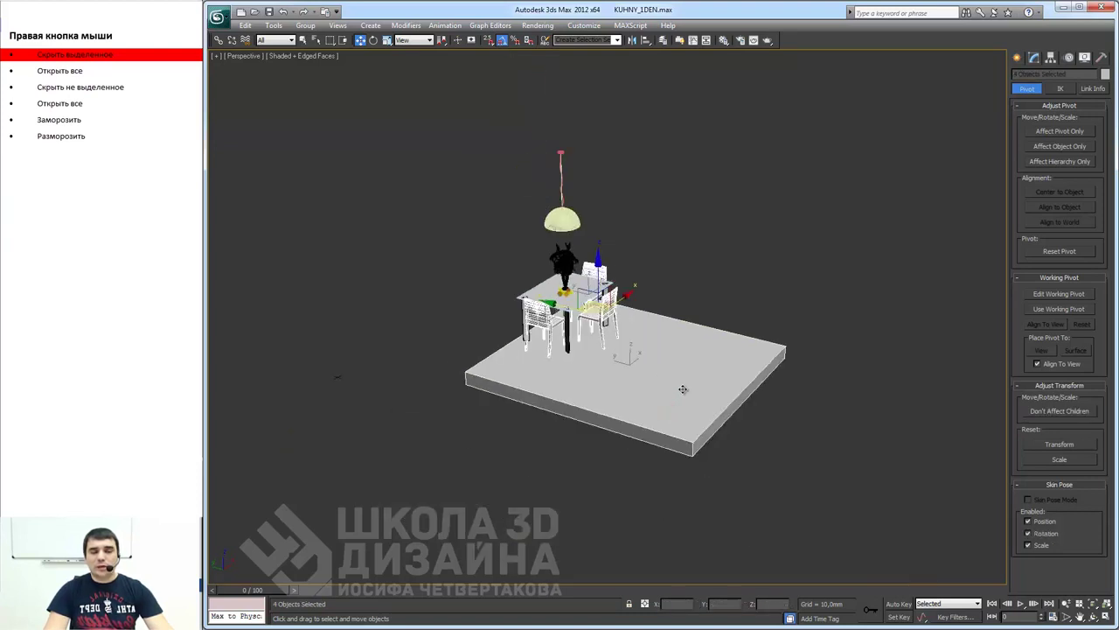
right_click(656, 329)
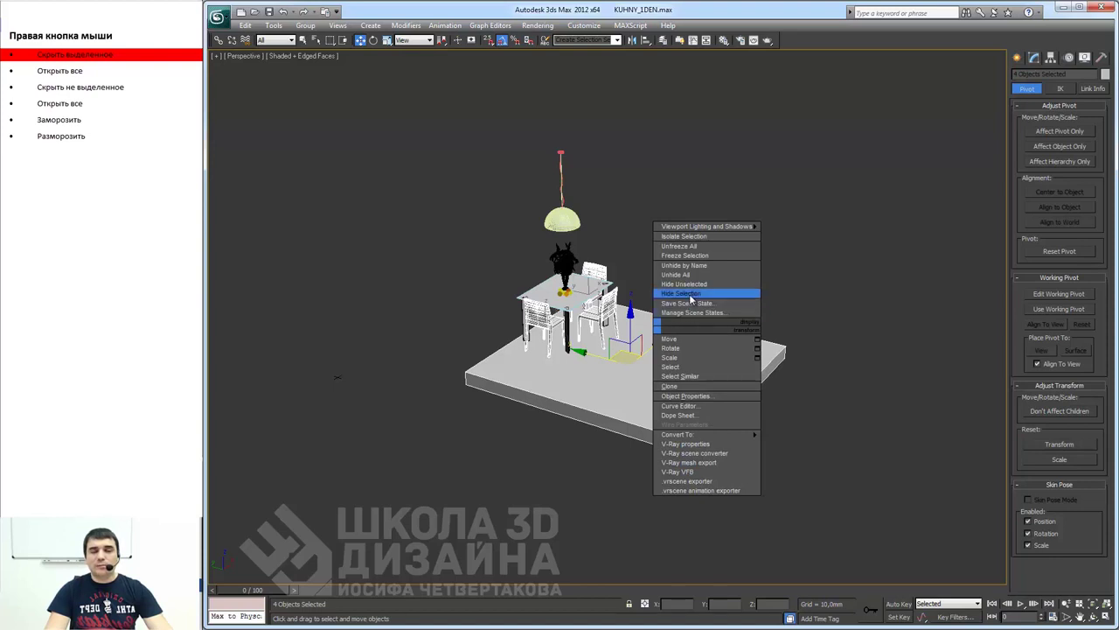
left_click(691, 295)
mouse_move(617, 378)
middle_mouse_down("alt")
mouse_move(597, 399)
mouse_move(560, 393)
mouse_move(525, 330)
middle_mouse_up("alt")
scroll(615, 337, "up", 3)
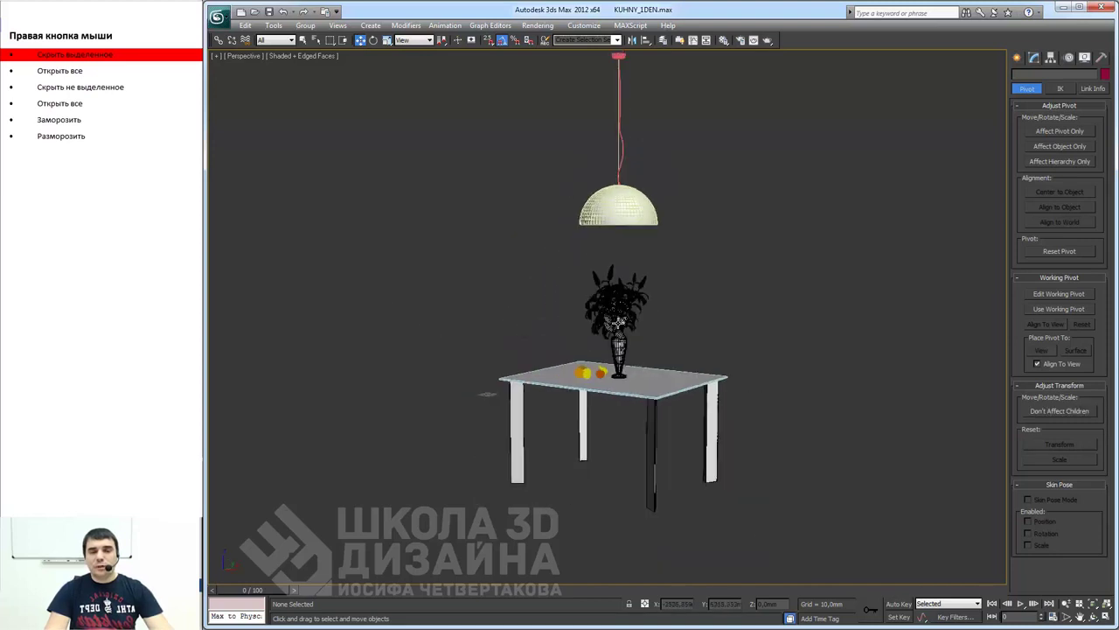
- Use Unhide All to bring back the walls, floor and chairs, then look into the room
middle_click_drag(619, 320, 466, 339, "alt")
scroll(655, 355, "down", 2)
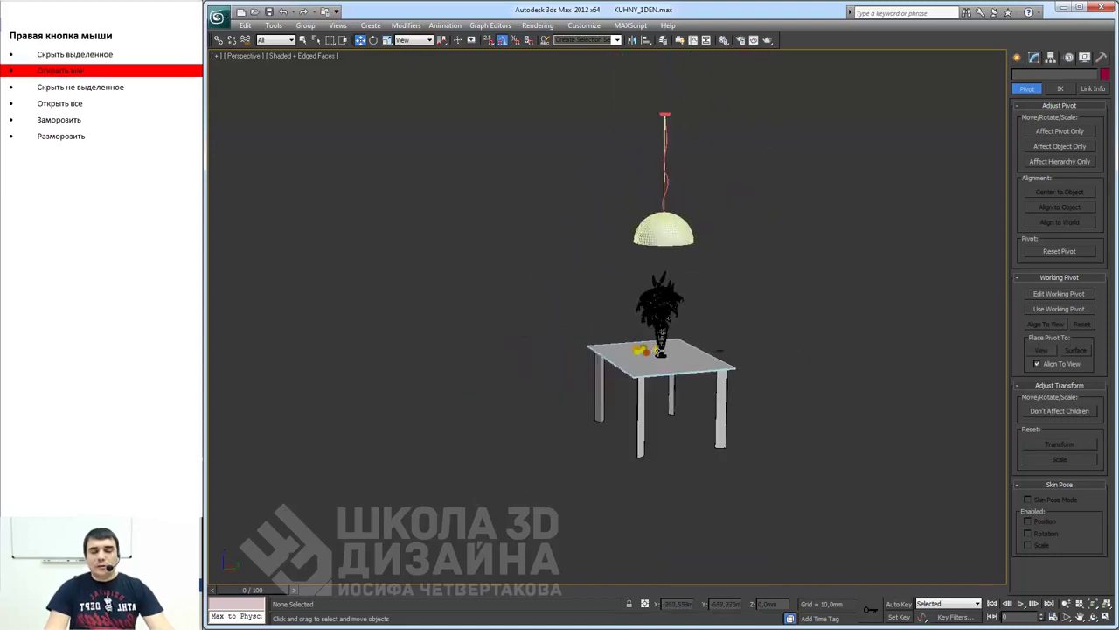
scroll(655, 354, "down", 2)
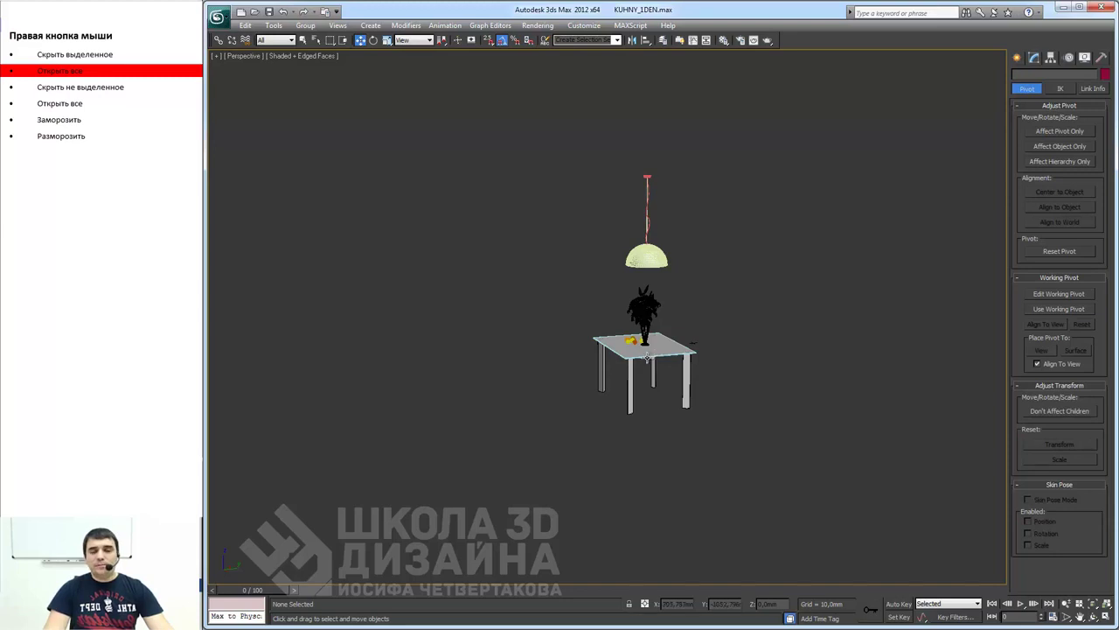
scroll(641, 366, "up", 2)
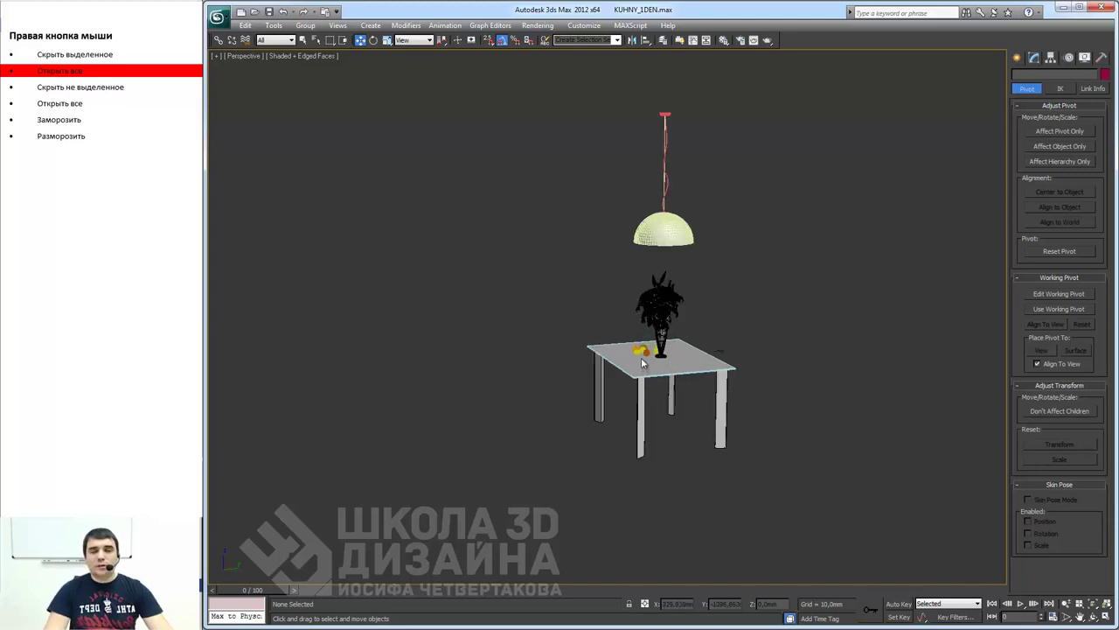
right_click(643, 349)
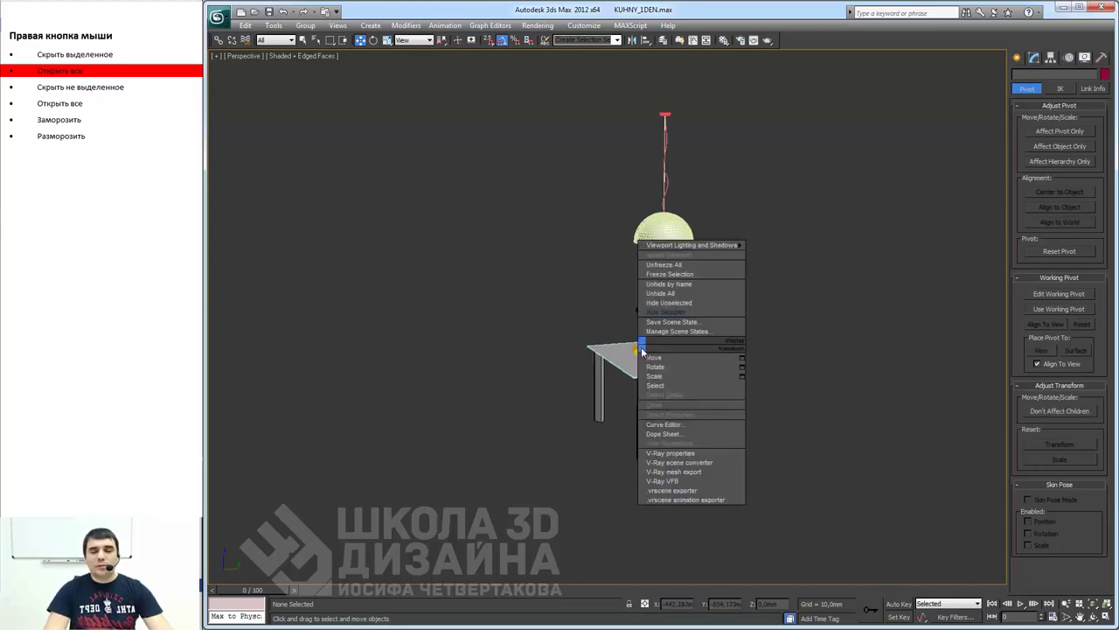
left_click(669, 294)
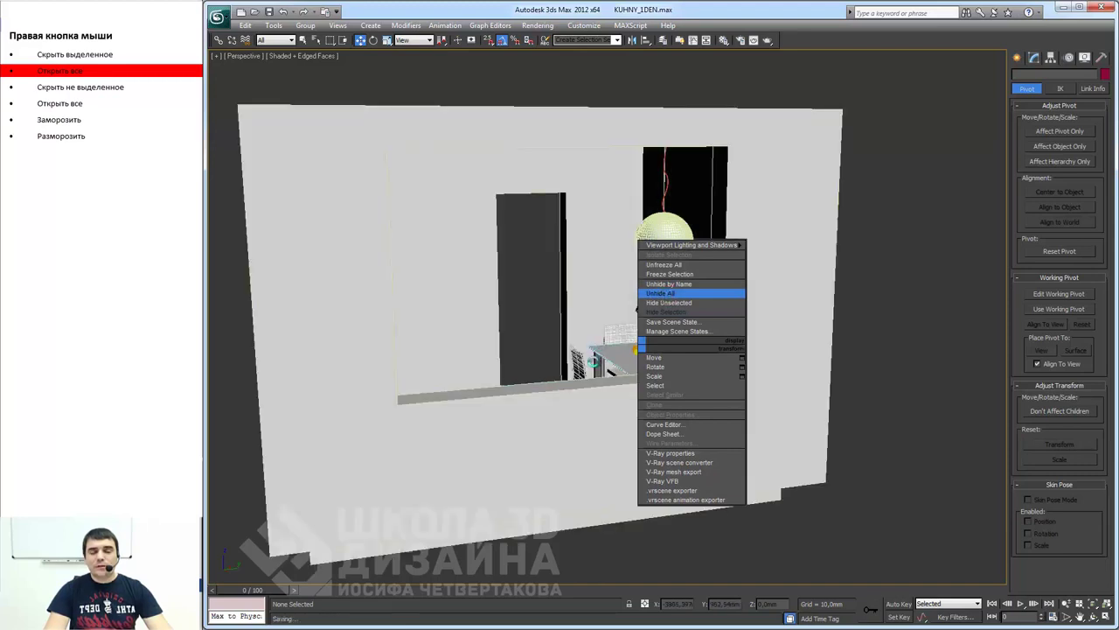
left_click(599, 330)
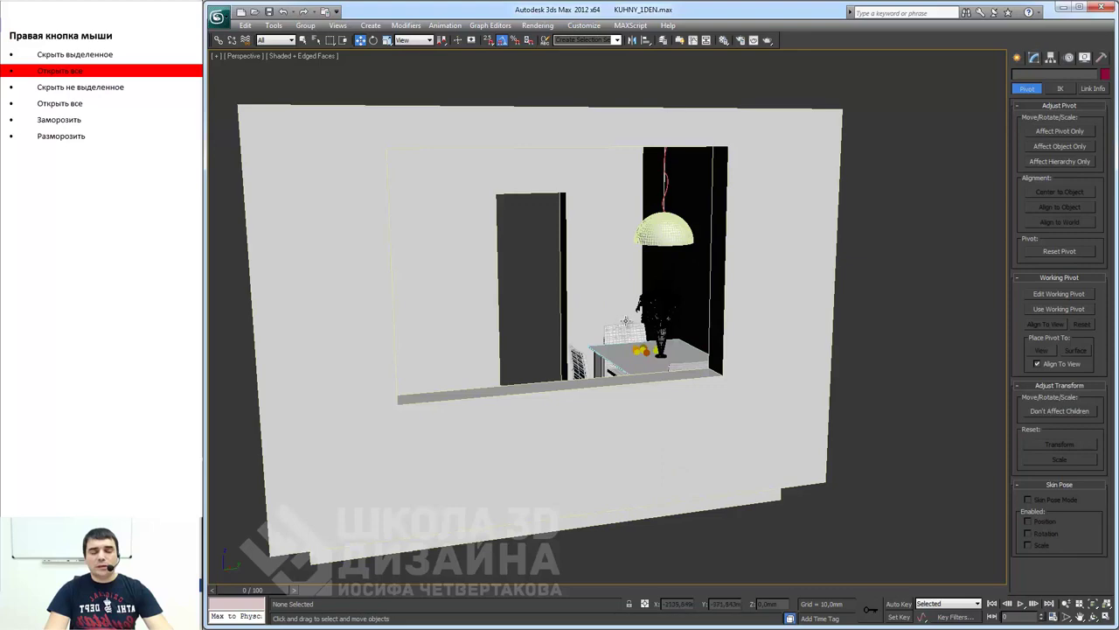
mouse_move(651, 356)
middle_mouse_down("alt")
mouse_move(737, 399)
mouse_move(744, 387)
middle_mouse_up("alt")
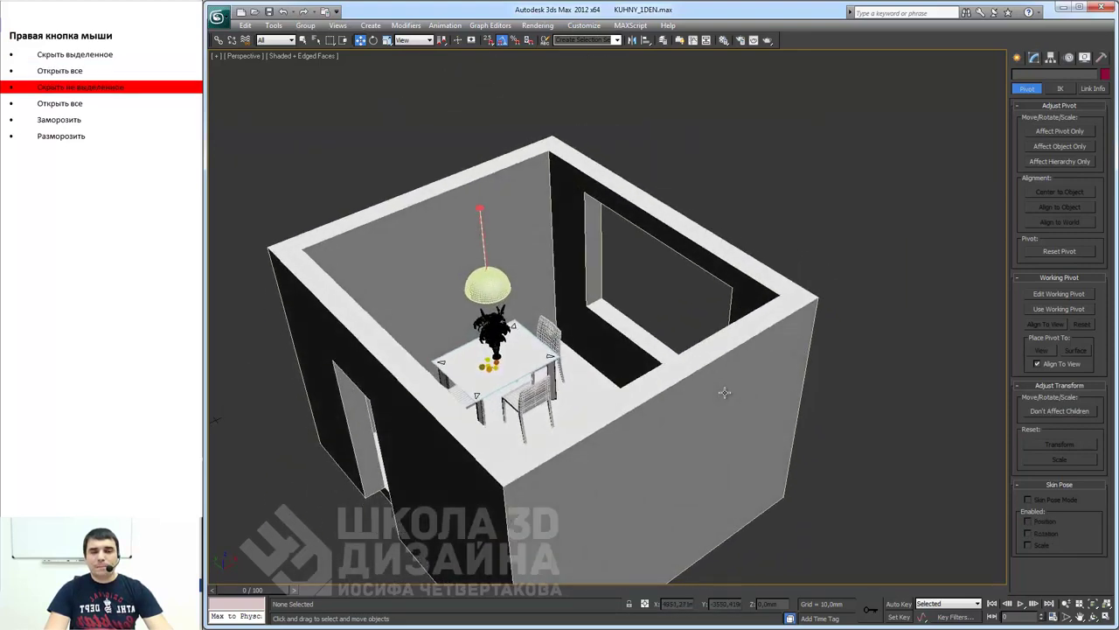
scroll(635, 356, "up", 3)
scroll(635, 356, "up", 2)
scroll(617, 358, "down", 5)
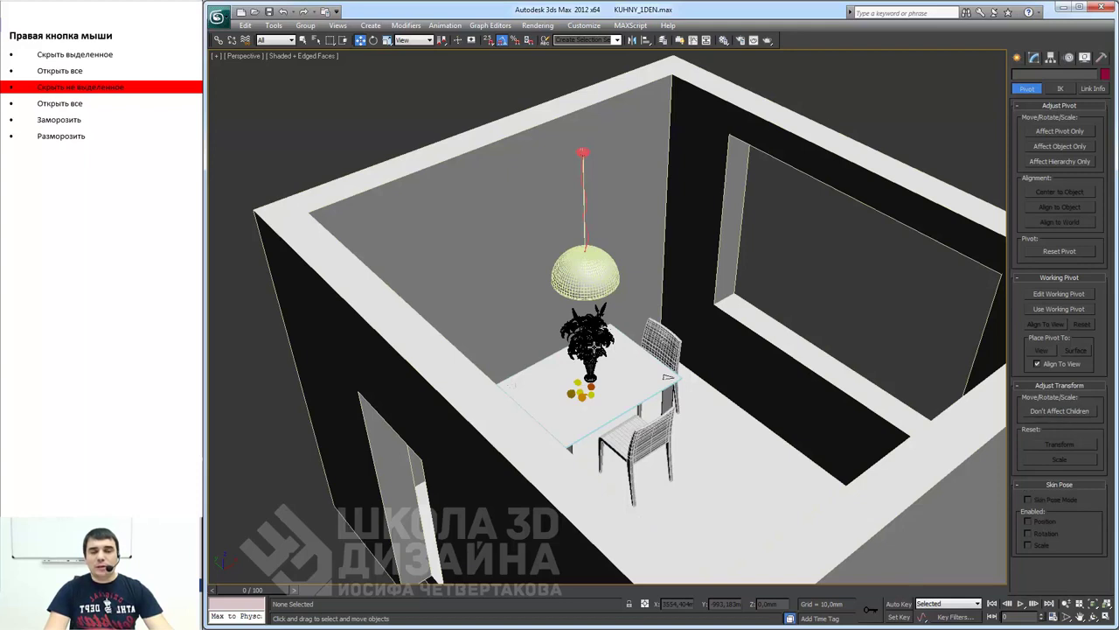
- Select the lily bouquet in its vase and apply Hide Unselected
left_click(592, 346)
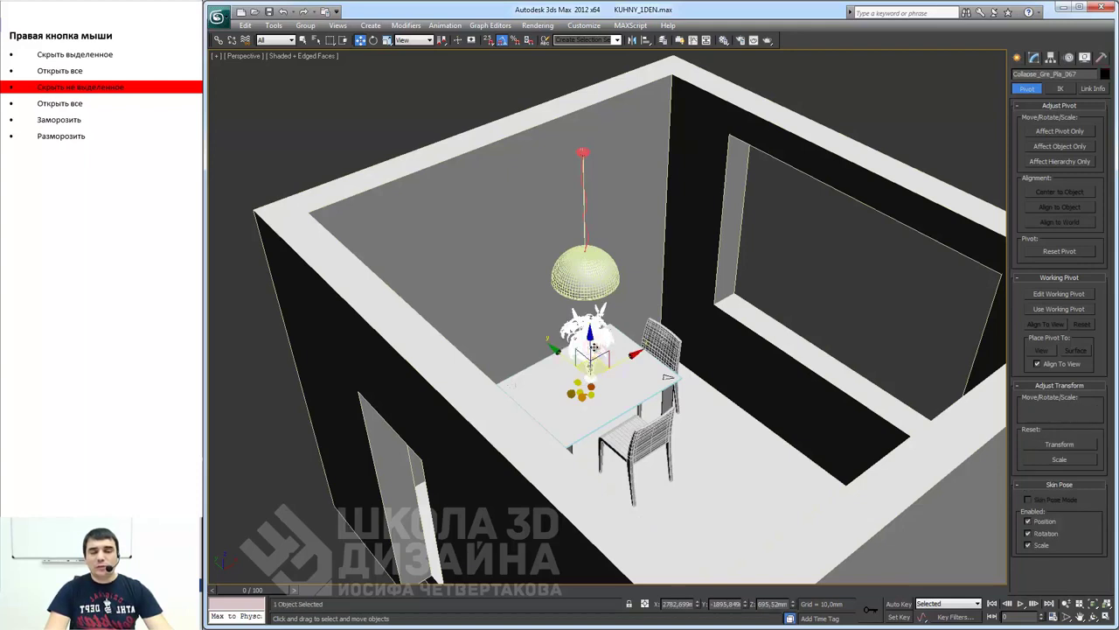
right_click(594, 348)
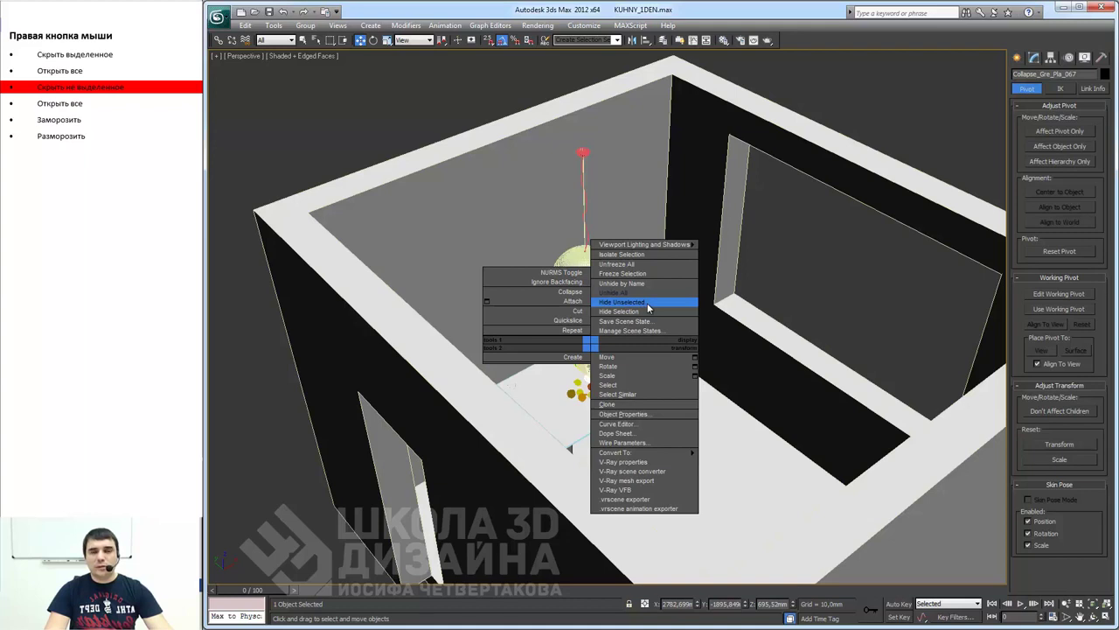
left_click(647, 303)
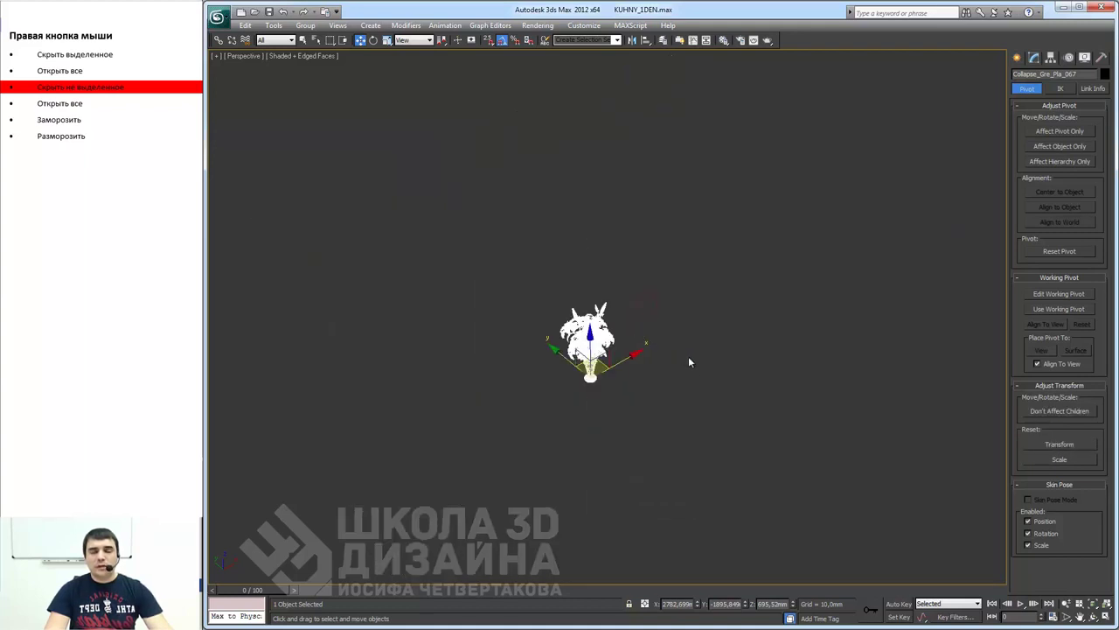
- Frame the vase with Z, orbit around it, and show the Hide/Unhide quad menu
key("z")
mouse_move(688, 355)
middle_mouse_down("alt")
mouse_move(551, 290)
mouse_move(710, 303)
middle_mouse_up("alt")
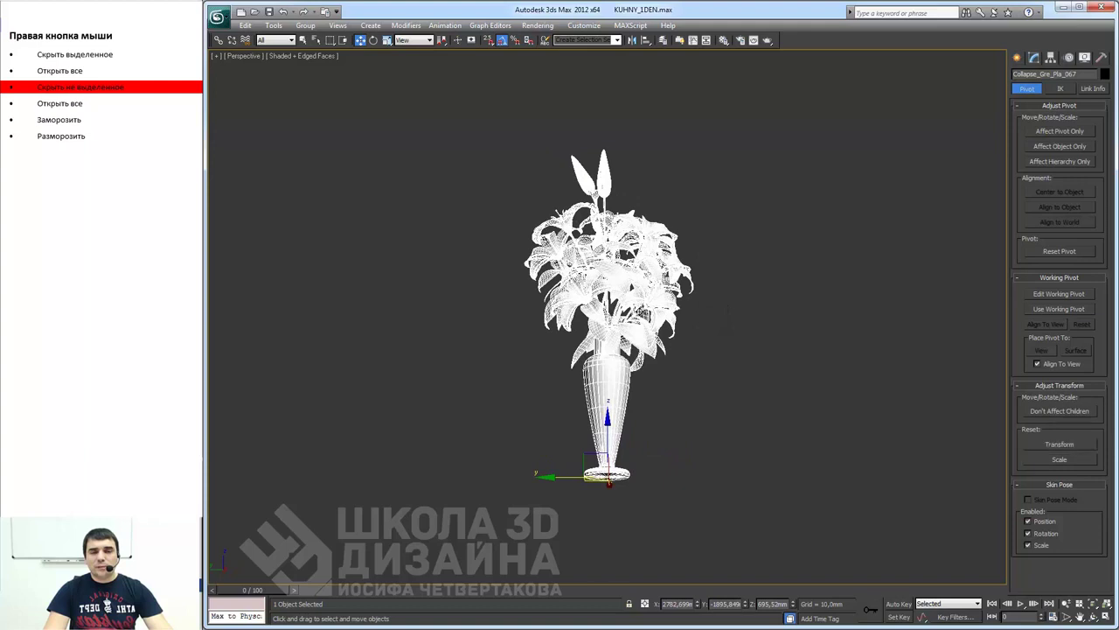
right_click(640, 312)
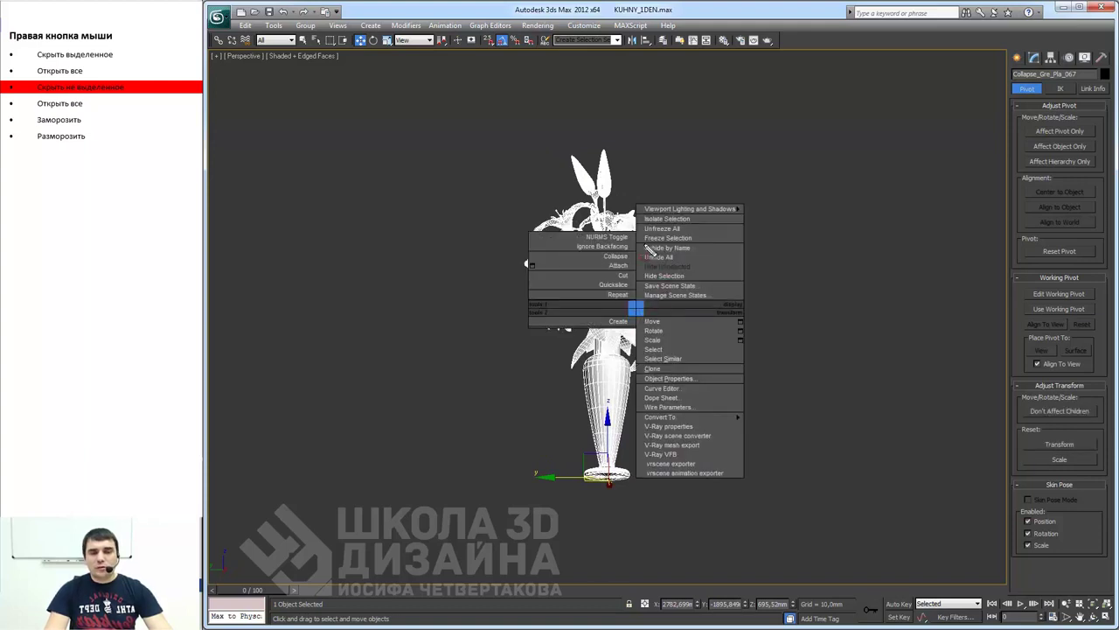
left_click_drag(641, 245, 744, 283)
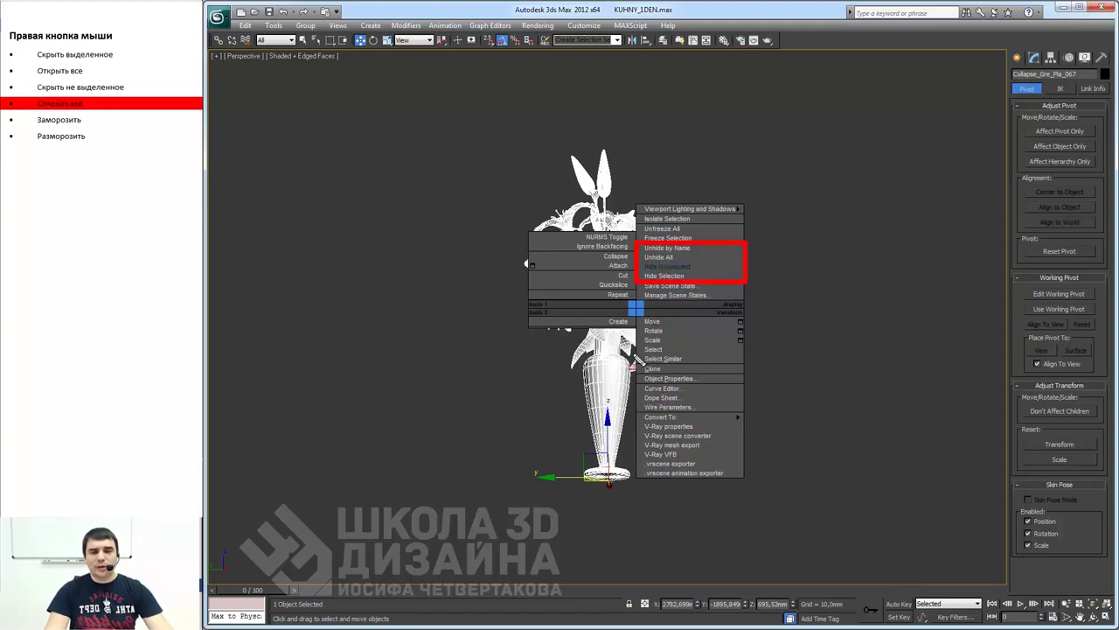
- Choose Unhide All to restore the room, then orbit to show the doorway wall
left_click(662, 278)
right_click(635, 279)
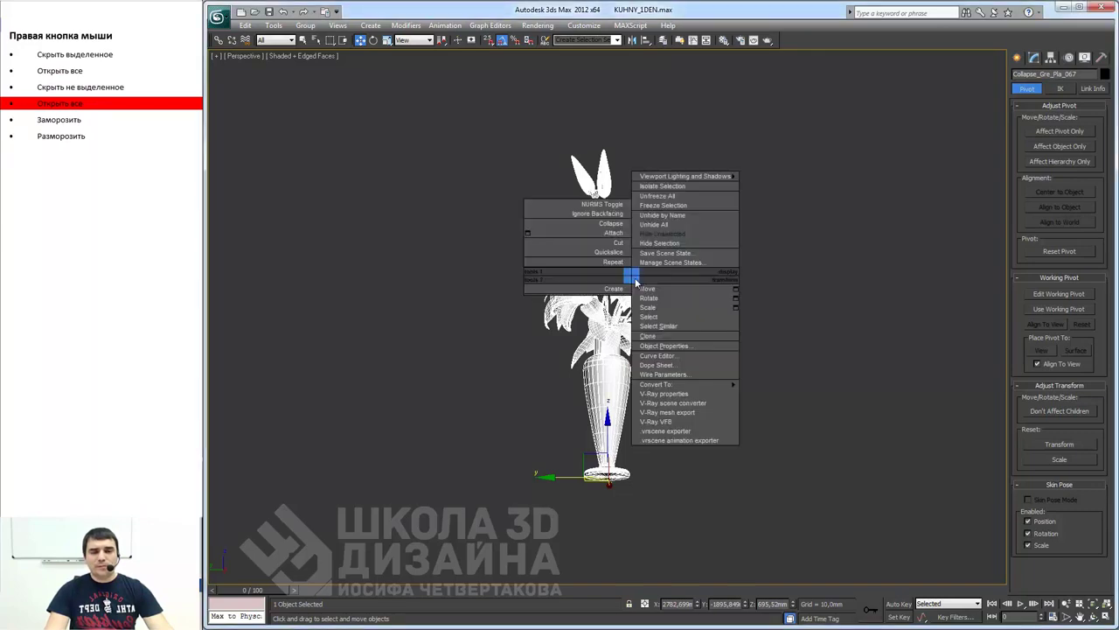
left_click(660, 226)
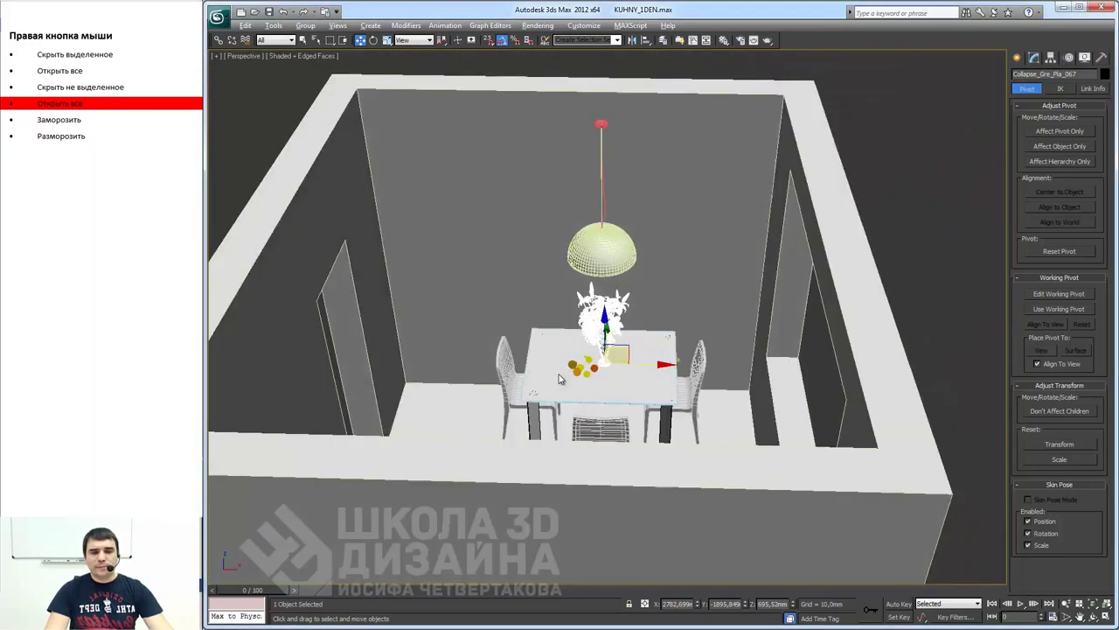
mouse_move(561, 377)
middle_mouse_down("alt")
mouse_move(602, 354)
mouse_move(648, 382)
middle_mouse_up("alt")
scroll(602, 354, "up", 3)
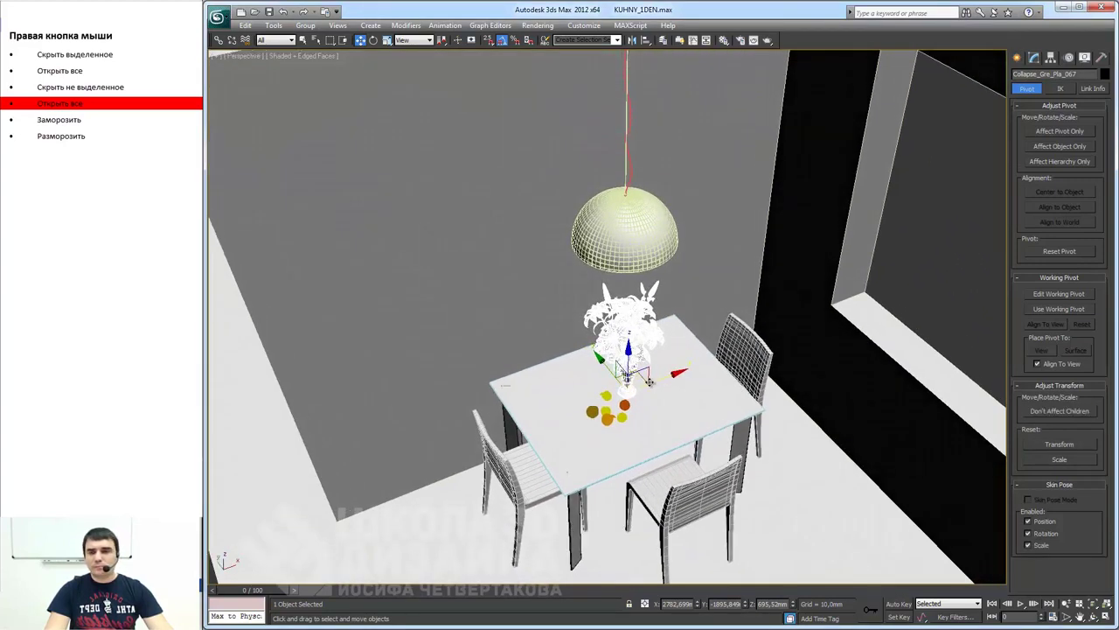
scroll(649, 382, "down", 5)
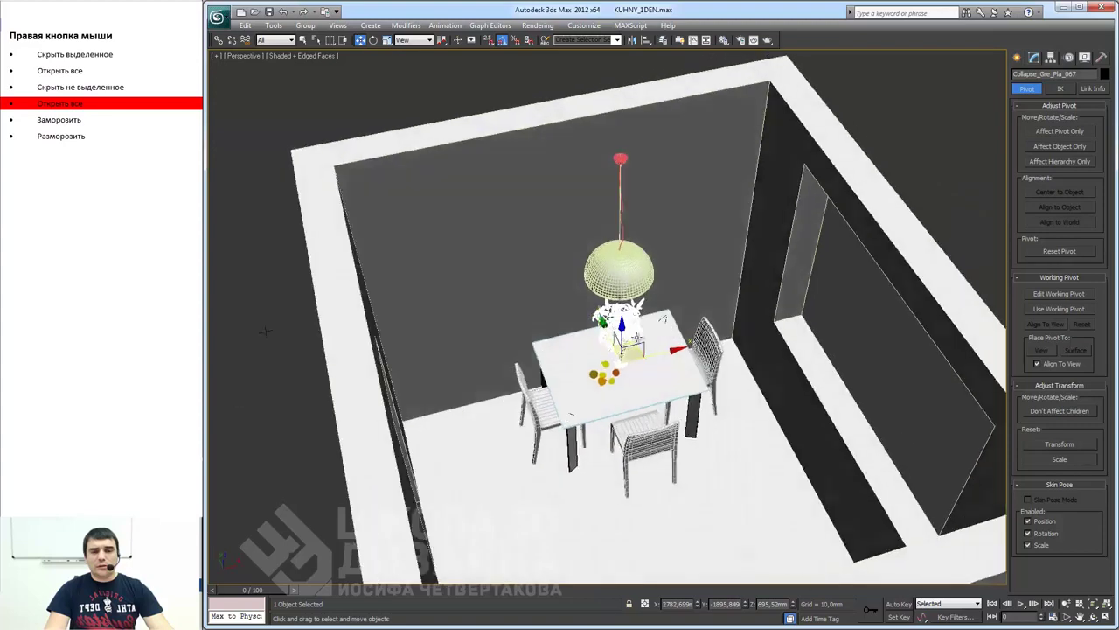
mouse_move(662, 320)
middle_mouse_down("alt")
mouse_move(683, 332)
mouse_move(630, 332)
middle_mouse_up("alt")
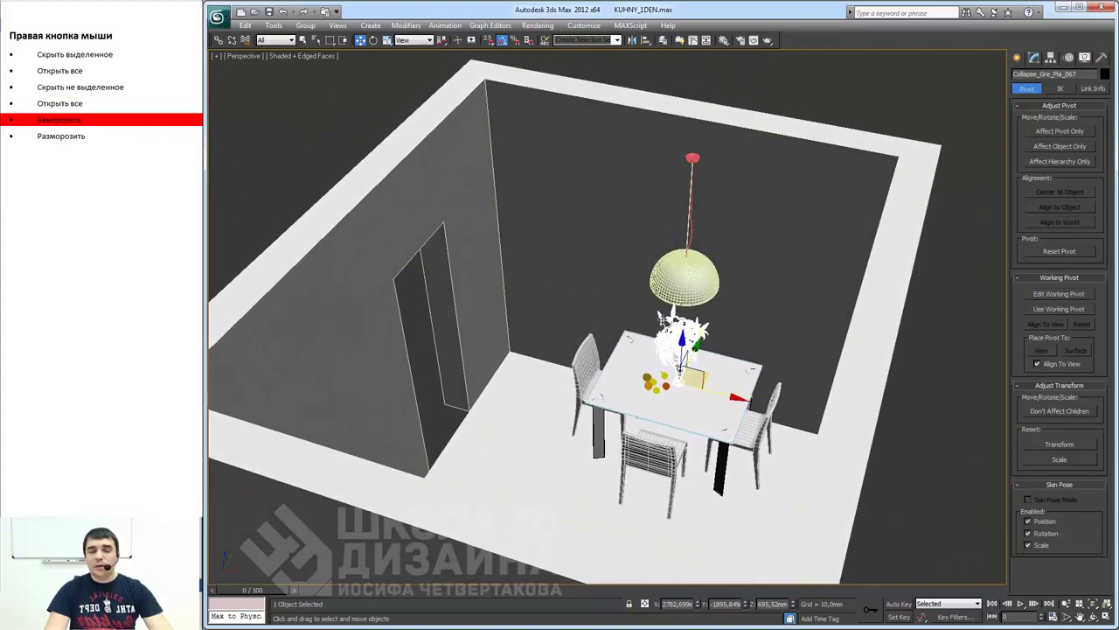
- Select the hanging lamp group and freeze it
scroll(613, 330, "down", 3)
left_click(584, 269)
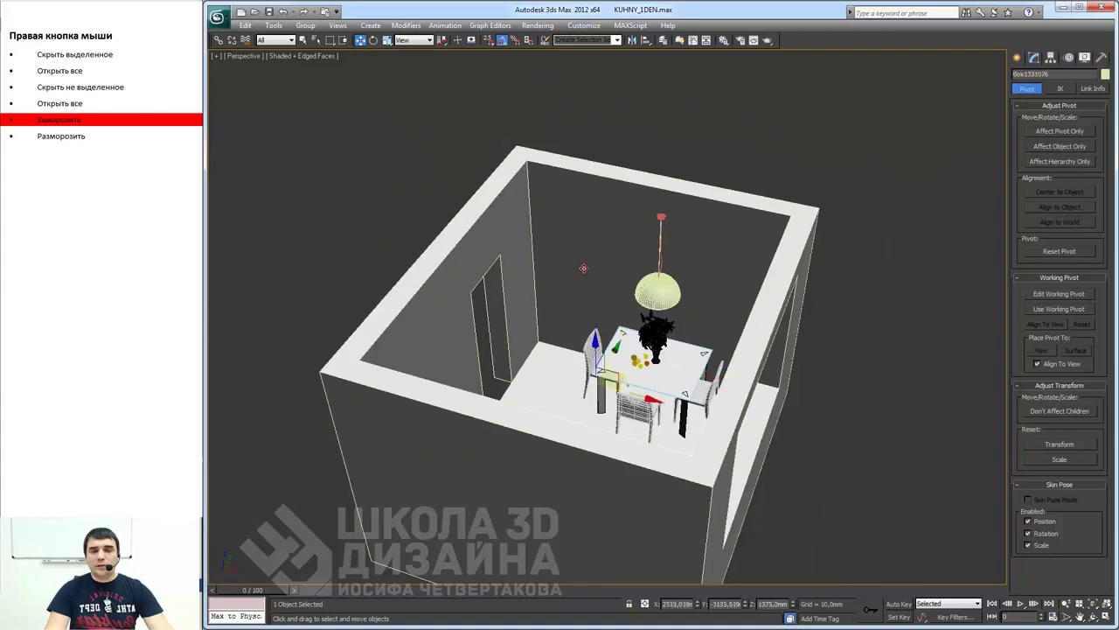
left_click(666, 291)
right_click(666, 292)
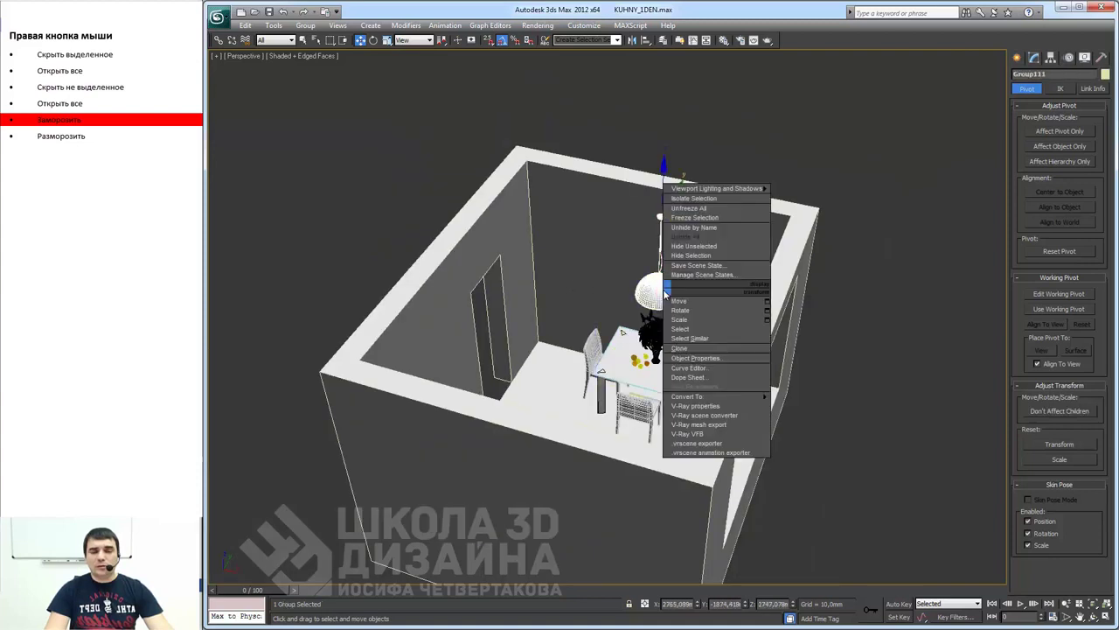
left_click(693, 217)
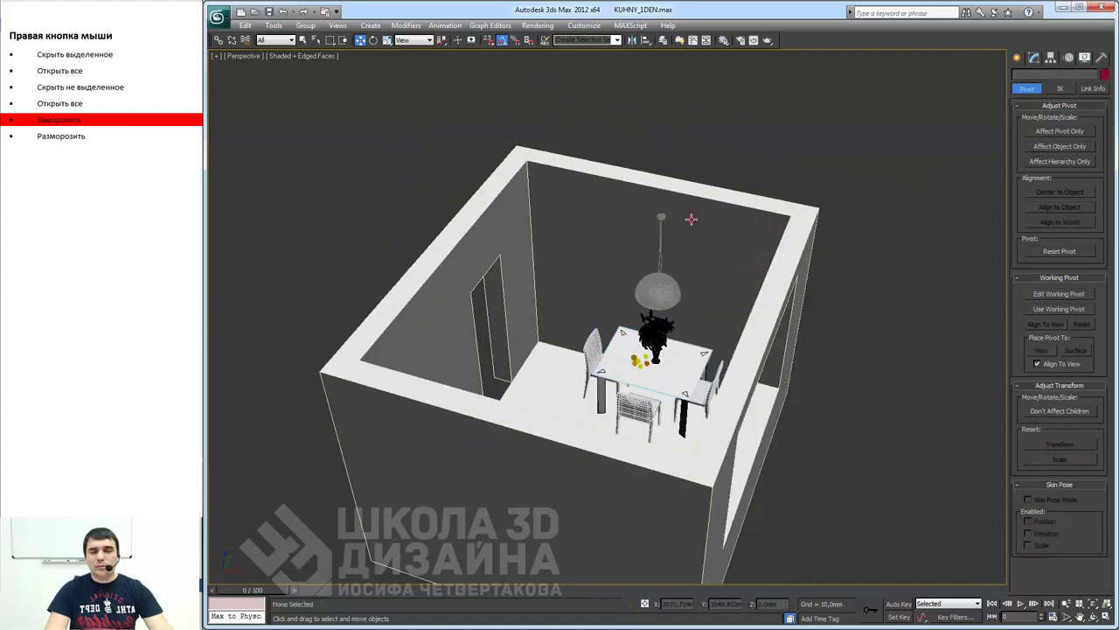
- Freeze the room walls and orbit to inspect them in flat grey
left_click(653, 292)
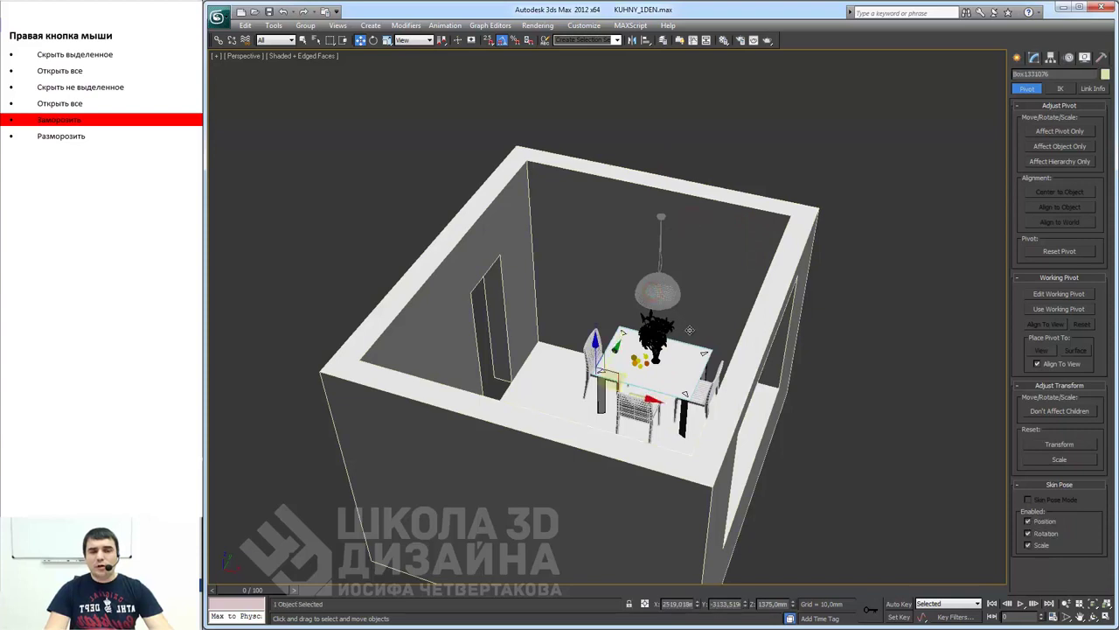
mouse_move(662, 307)
middle_mouse_down("alt")
mouse_move(693, 300)
mouse_move(638, 300)
middle_mouse_up("alt")
right_click(580, 269)
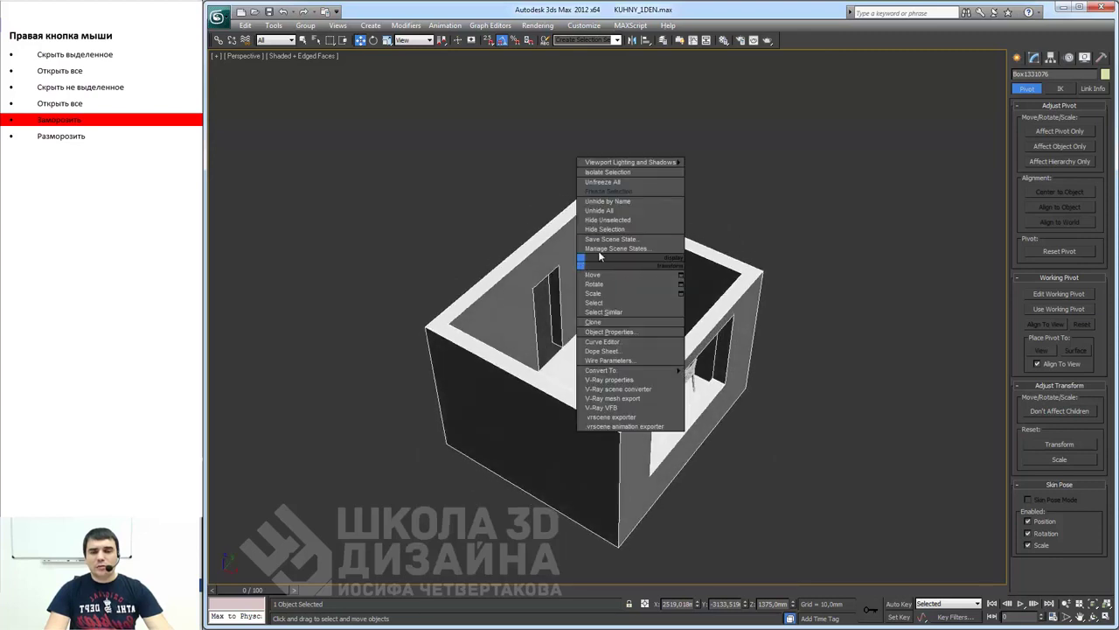
left_click(609, 193)
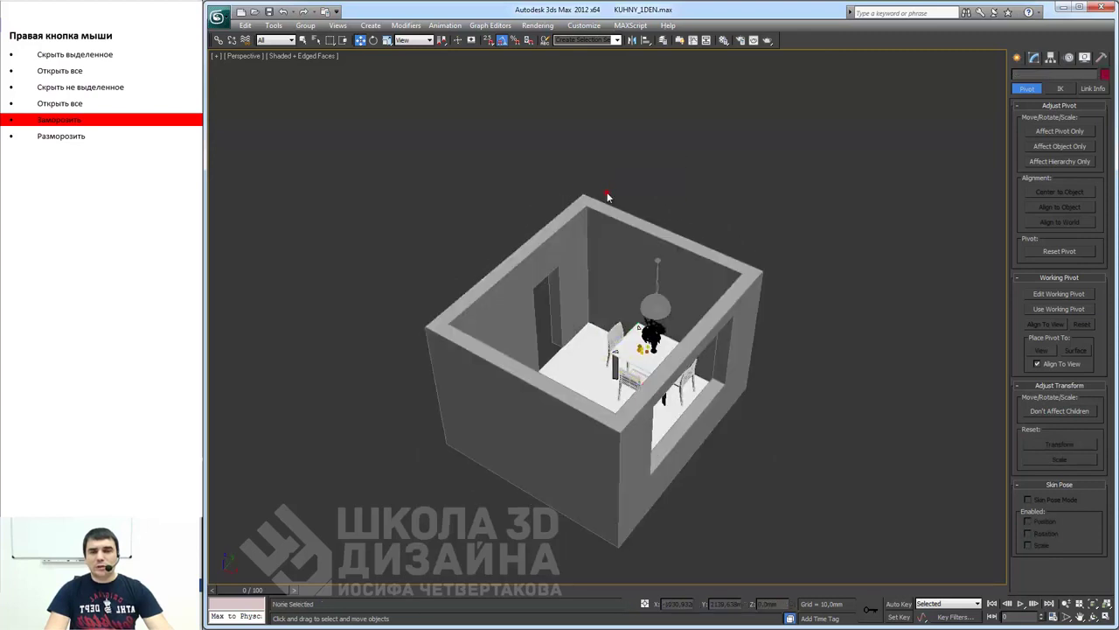
middle_click_drag(822, 324, 682, 312, "alt")
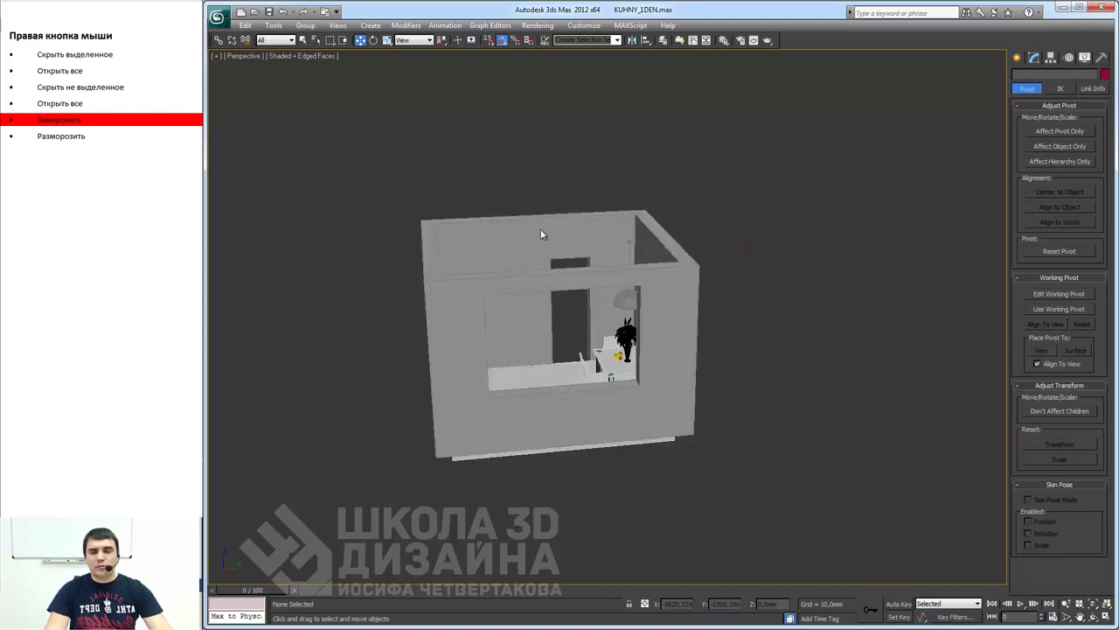
mouse_move(541, 234)
middle_mouse_down("alt")
mouse_move(604, 299)
mouse_move(686, 295)
middle_mouse_up("alt")
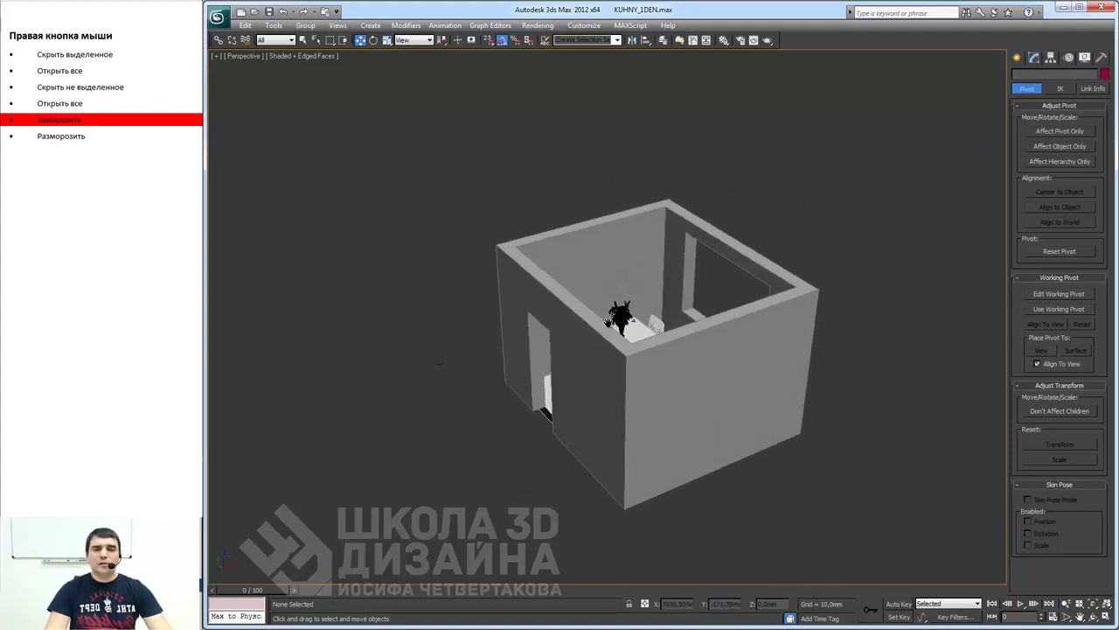
scroll(618, 313, "up", 2)
scroll(619, 314, "up", 2)
scroll(619, 314, "down", 2)
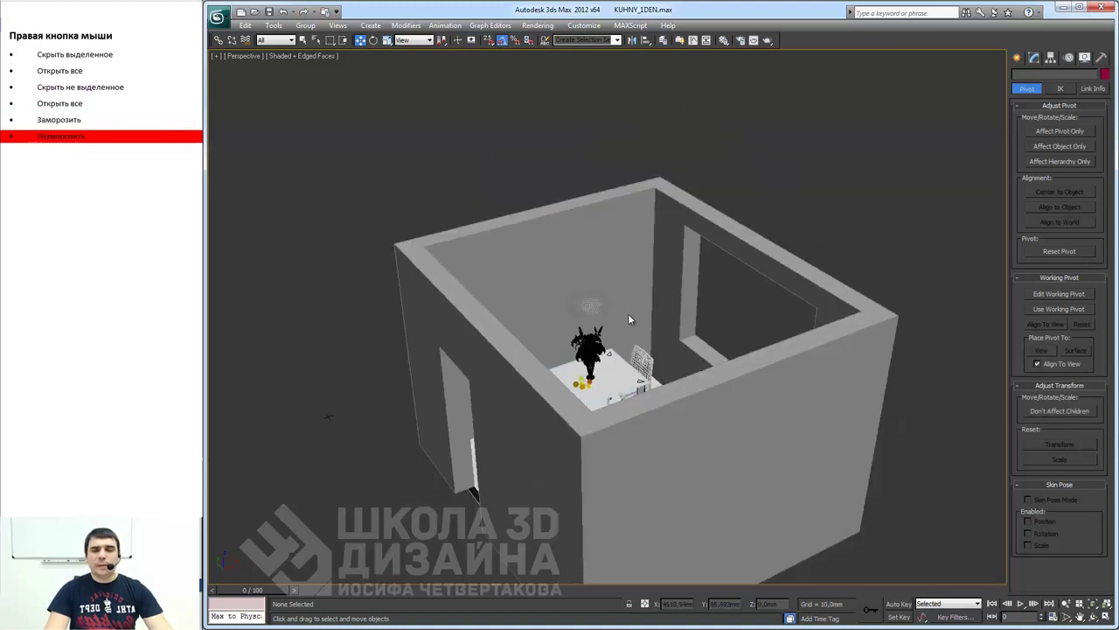
- Choose Unfreeze All so the walls and lamp regain normal shading
right_click(628, 313)
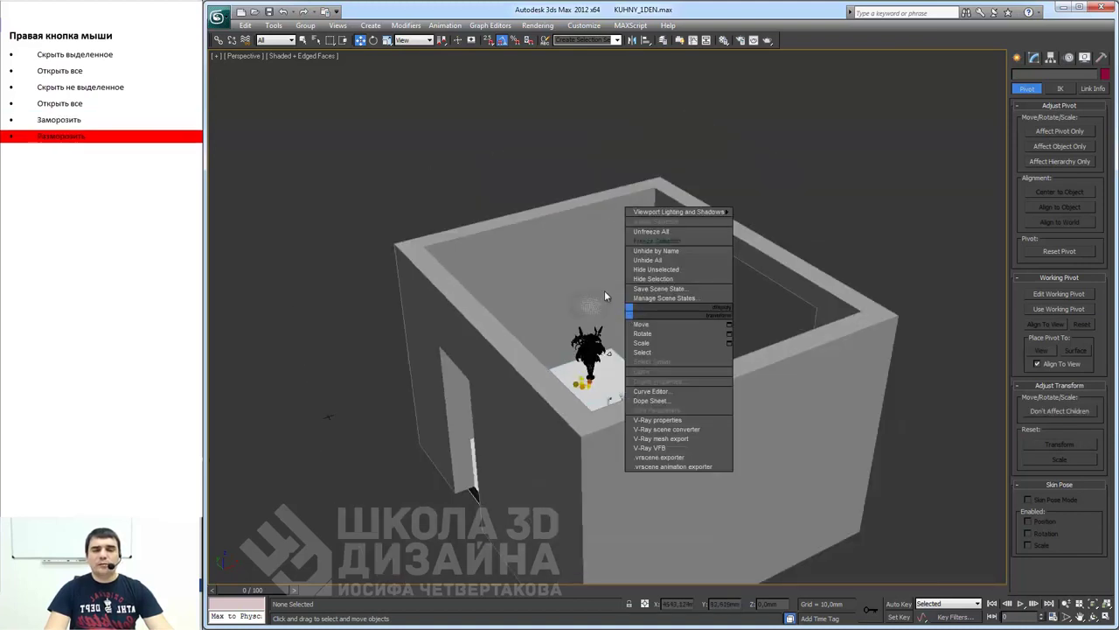
left_click(654, 231)
scroll(688, 308, "down", 2)
scroll(687, 308, "up", 2)
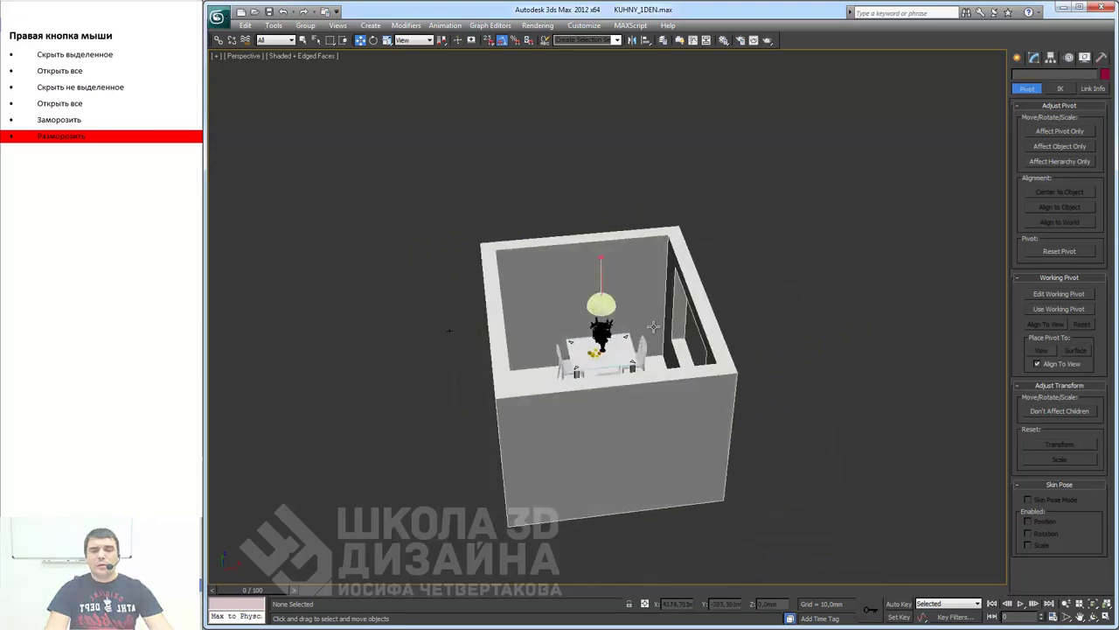
scroll(687, 308, "up", 2)
- Turn off Edged Faces with F4 and orbit closer to the room corner and lamp
key("F4")
mouse_move(688, 308)
middle_mouse_down("alt")
mouse_move(687, 262)
mouse_move(726, 245)
middle_mouse_up("alt")
scroll(687, 308, "up", 2)
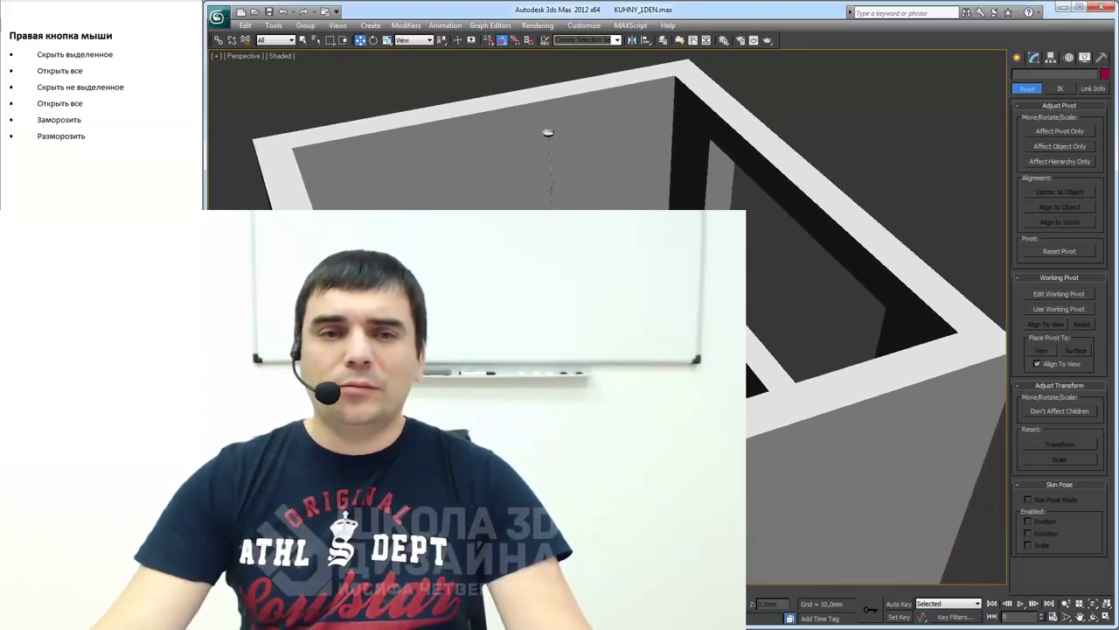